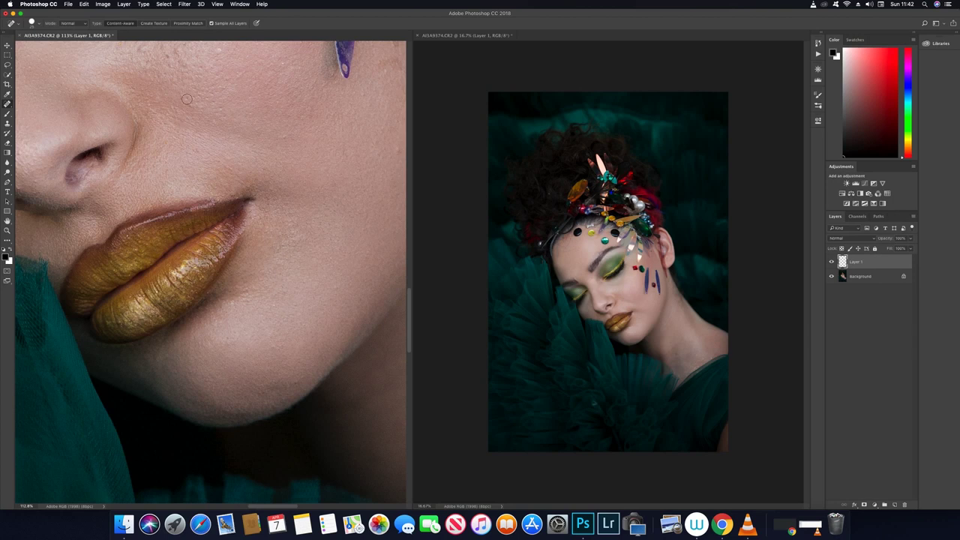
# Step: Heal the dark blemish above the lip and a small spot on the cheek
pyautogui.click(176, 55)
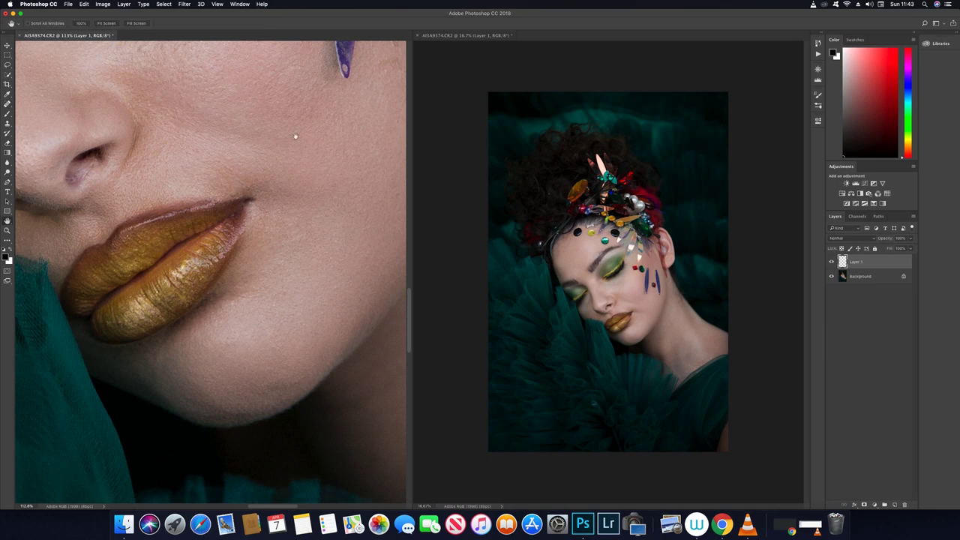
pyautogui.scroll(5, 191, 180)
pyautogui.click(297, 194)
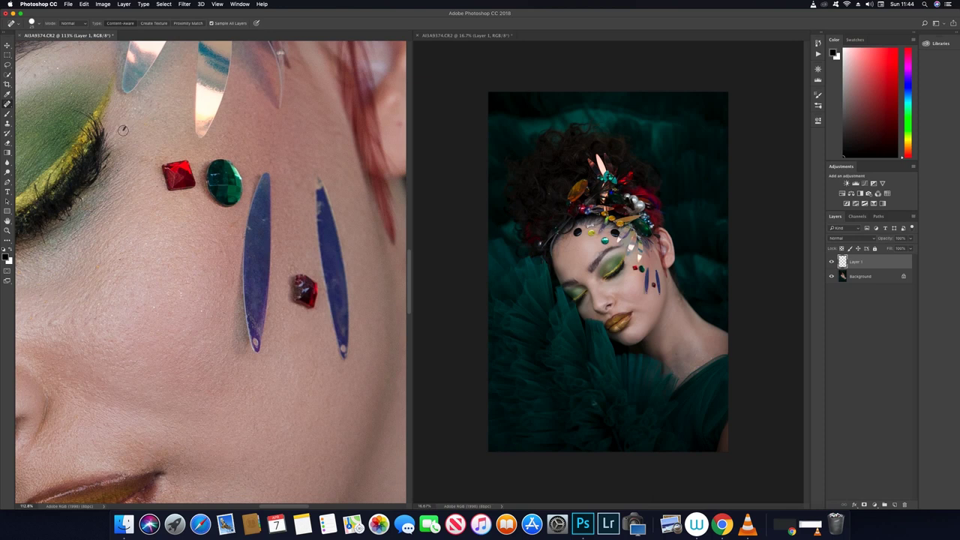
# Step: Move the close-up onto the eye area and heal the spots beside and under the eye
pyautogui.press('h')
pyautogui.moveTo(164, 112); pyautogui.dragTo(223, 165)
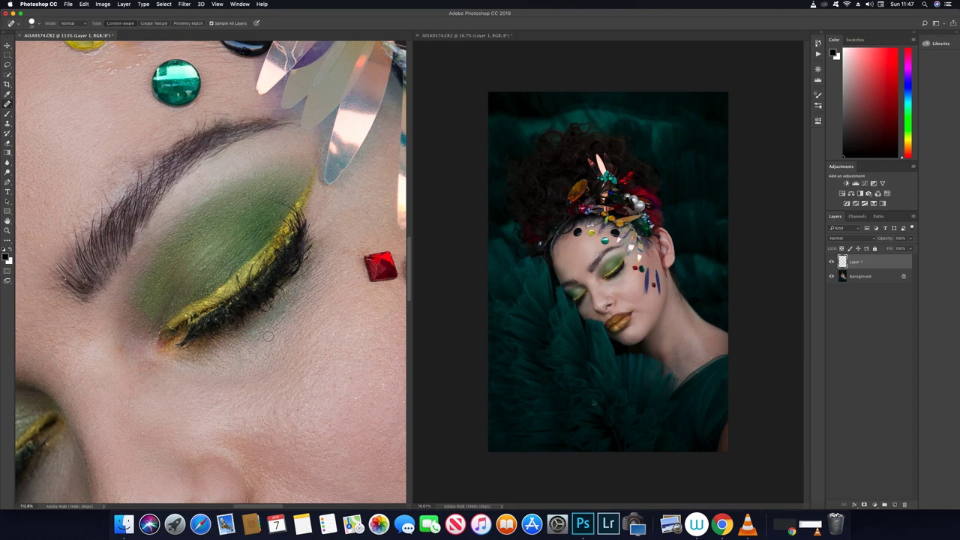
pyautogui.scroll(-5, 142, 300)
pyautogui.hscroll(-3, 142, 300)
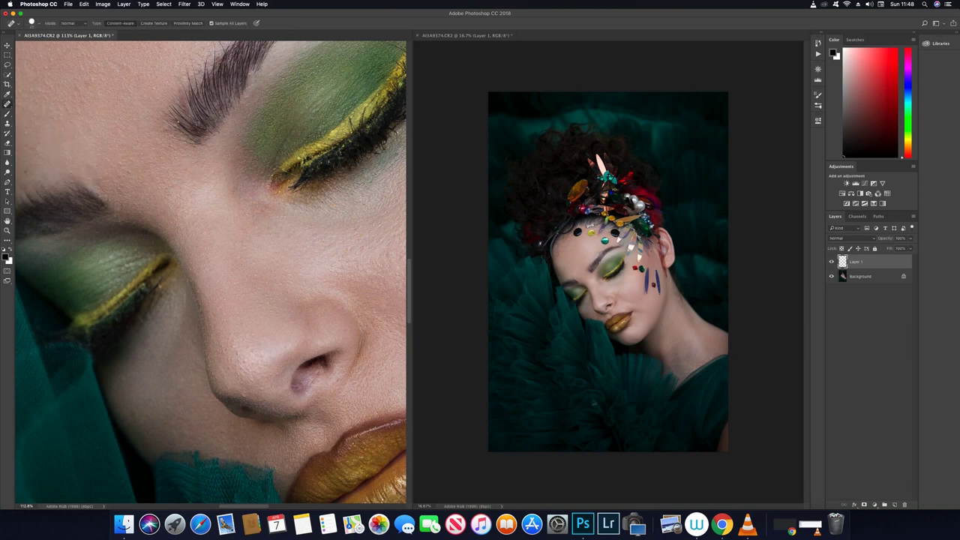
pyautogui.click(90, 167)
pyautogui.moveTo(154, 298); pyautogui.dragTo(144, 318)
pyautogui.moveTo(319, 183); pyautogui.dragTo(351, 183)
# Step: Heal forehead and face blemishes with a slightly smaller brush, toggling Layer 1 to compare
pyautogui.click(103, 182)
pyautogui.moveTo(102, 183); pyautogui.dragTo(172, 218)
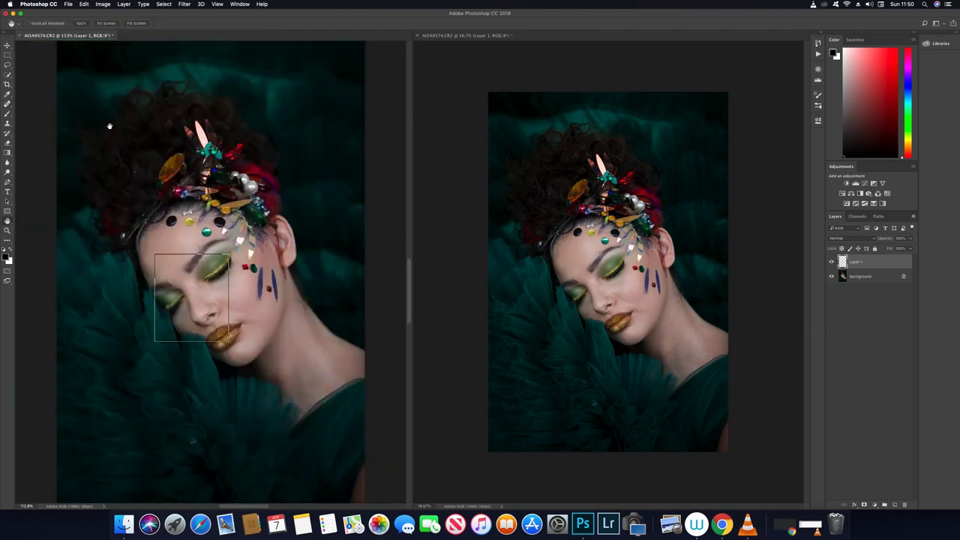
pyautogui.moveTo(227, 239)
pyautogui.mouseDown()
pyautogui.moveTo(133, 250)
pyautogui.moveTo(135, 214)
pyautogui.mouseUp()
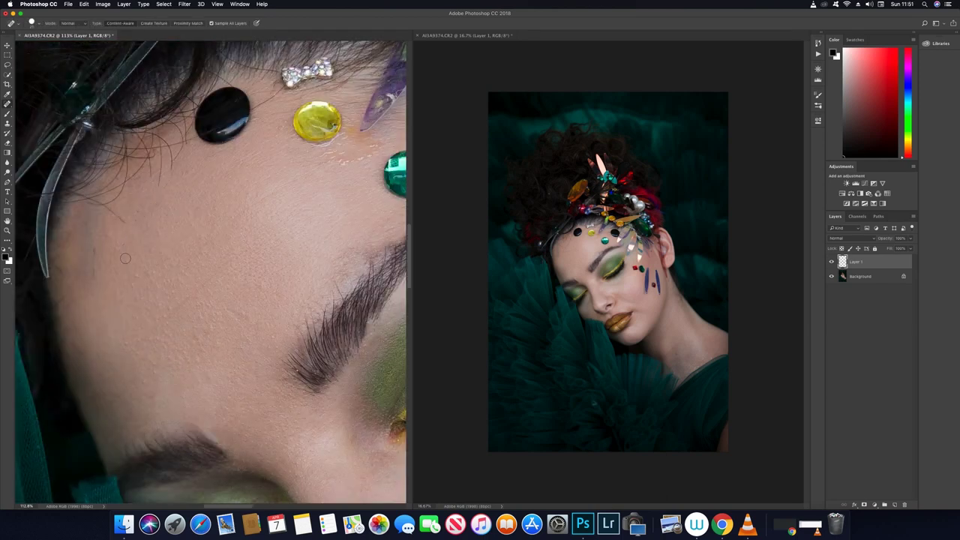
pyautogui.moveTo(128, 347)
pyautogui.mouseDown()
pyautogui.moveTo(203, 283)
pyautogui.moveTo(98, 335)
pyautogui.mouseUp()
pyautogui.press('[')
pyautogui.click(151, 395)
pyautogui.moveTo(129, 225); pyautogui.dragTo(77, 197)
pyautogui.click(831, 262)
pyautogui.click(831, 262)
# Step: Remove stray hair strands from the temple, cheek and forehead, plus marks beside the black gem
pyautogui.moveTo(355, 138); pyautogui.dragTo(342, 148)
pyautogui.click(265, 291)
pyautogui.moveTo(110, 199); pyautogui.dragTo(119, 165)
pyautogui.moveTo(53, 201); pyautogui.dragTo(84, 197)
pyautogui.moveTo(153, 149); pyautogui.dragTo(276, 63)
pyautogui.moveTo(174, 139); pyautogui.dragTo(156, 164)
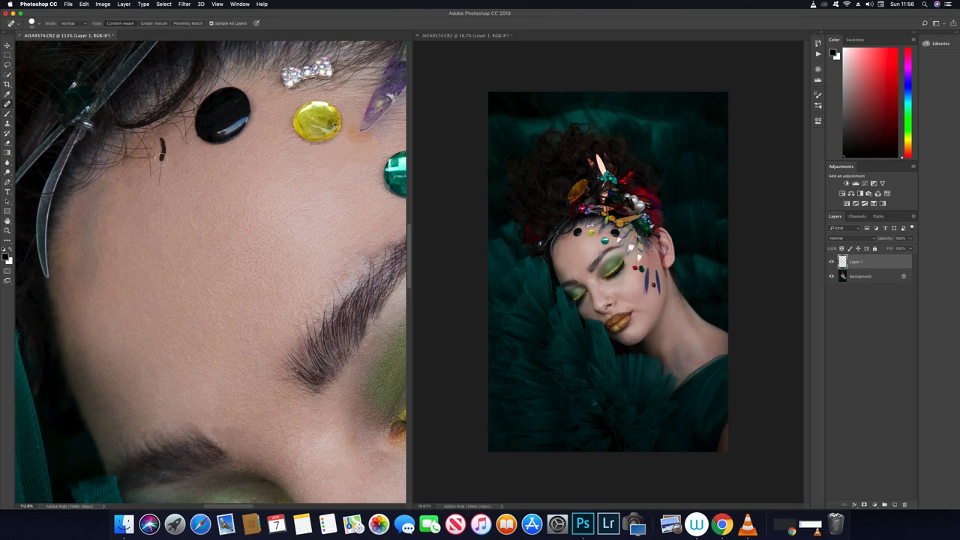
pyautogui.moveTo(72, 192); pyautogui.dragTo(119, 153)
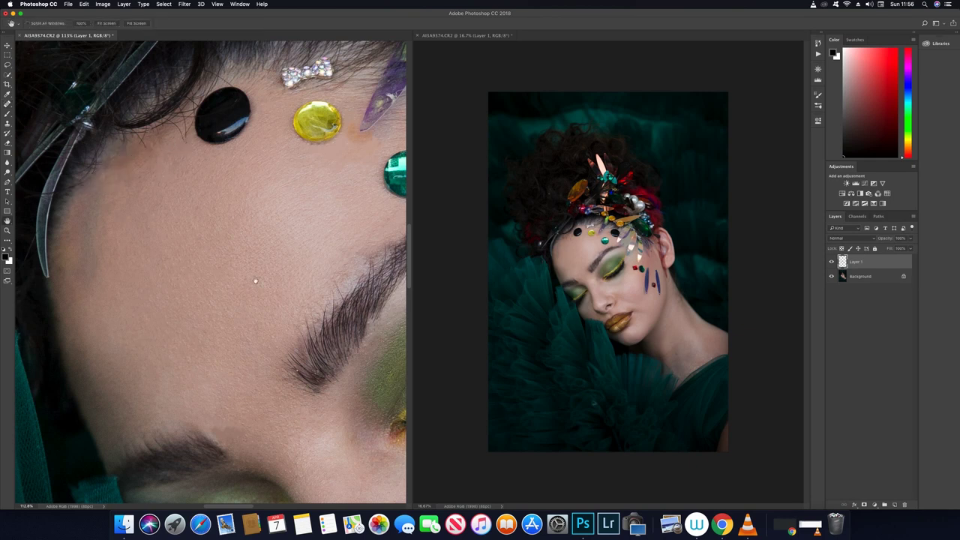
pyautogui.hscroll(5, 248, 315)
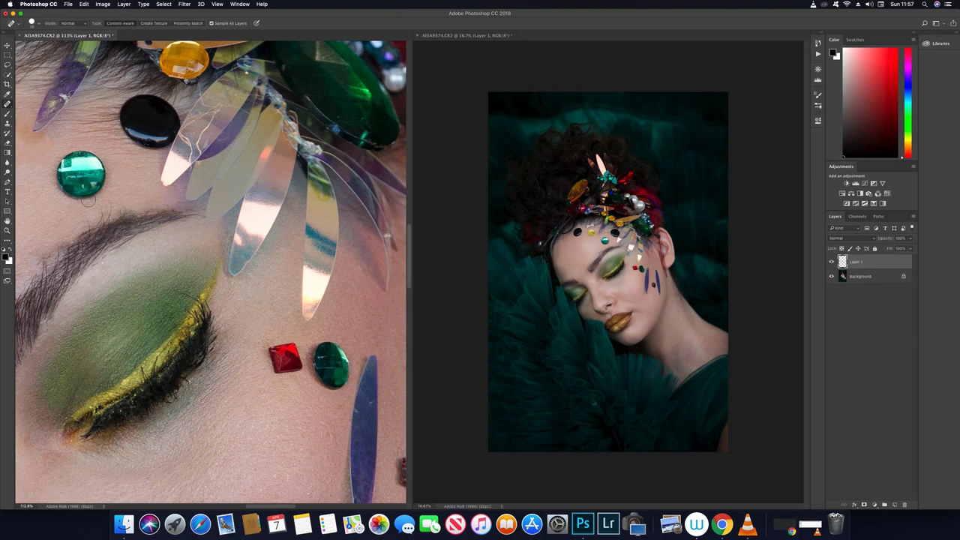
pyautogui.moveTo(105, 122); pyautogui.dragTo(115, 118)
pyautogui.moveTo(82, 103); pyautogui.dragTo(104, 100)
# Step: Heal the shadowed neck edge, dark patches and small spots on the neck
pyautogui.scroll(-5, 233, 338)
pyautogui.hscroll(3, 233, 338)
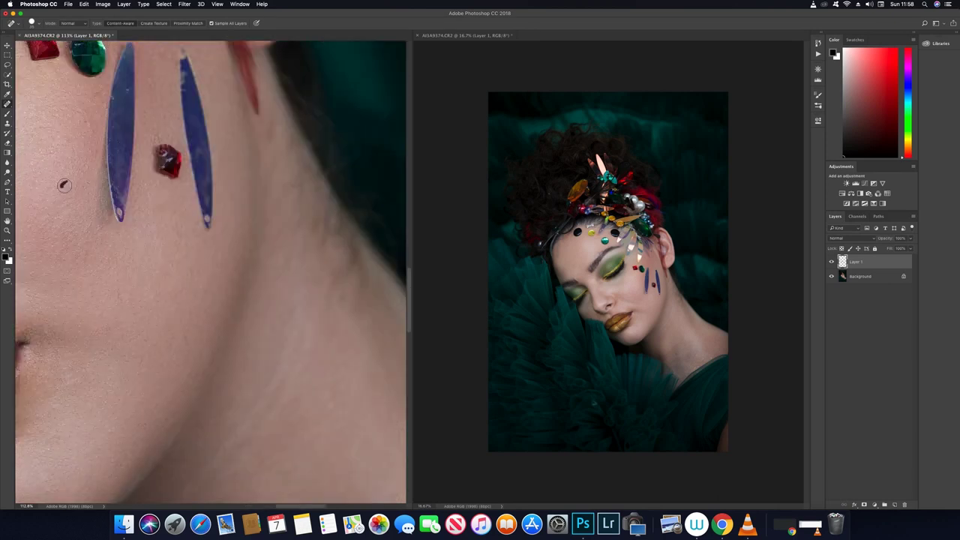
pyautogui.moveTo(358, 285); pyautogui.dragTo(352, 255)
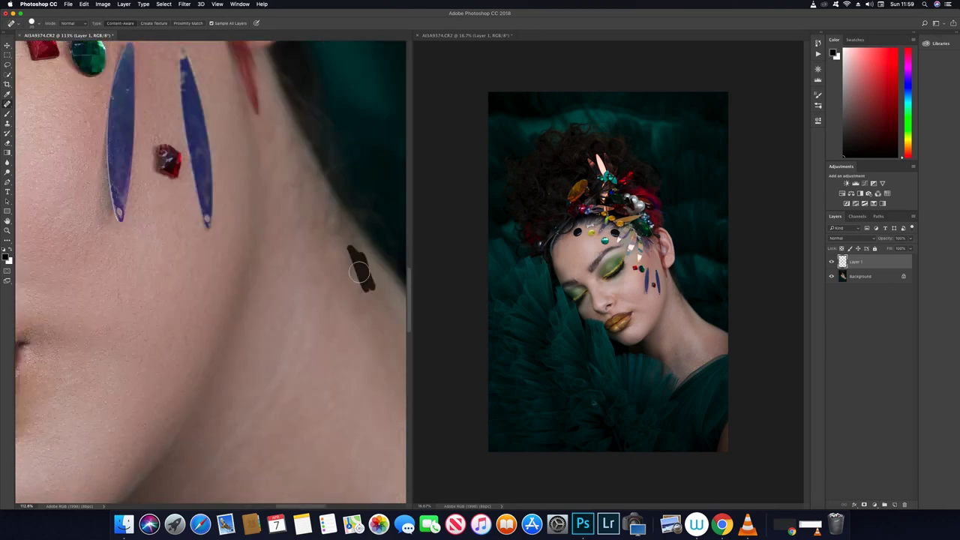
pyautogui.scroll(-5, 252, 285)
pyautogui.moveTo(294, 157); pyautogui.dragTo(264, 213)
pyautogui.moveTo(342, 336); pyautogui.dragTo(264, 411)
pyautogui.click(237, 432)
pyautogui.click(289, 390)
pyautogui.hscroll(5, 337, 420)
# Step: Switch to the sampled Healing Brush and bring up the Actions panel
pyautogui.rightClick(8, 103)
pyautogui.click(45, 114)
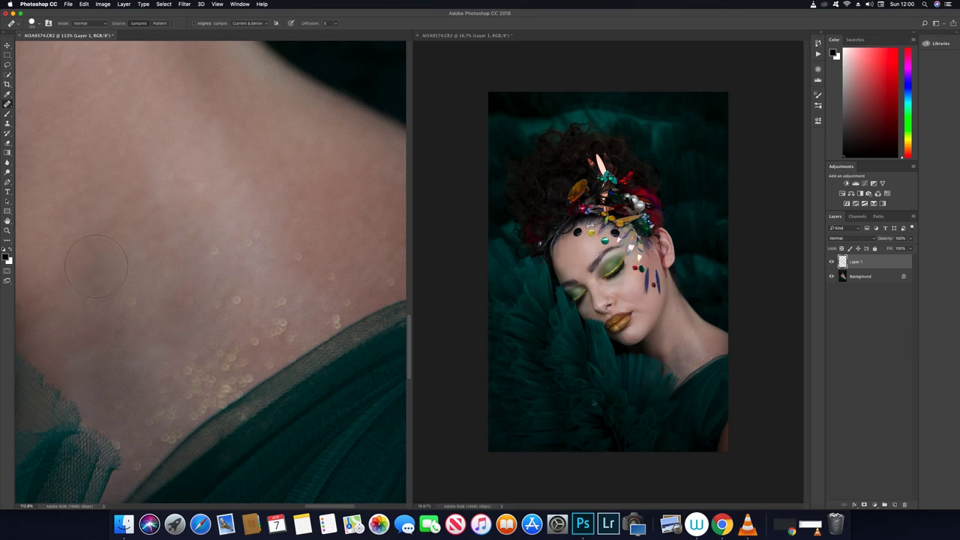
pyautogui.click(818, 54)
# Step: Run the 8-bit frequency separation action on the portrait
pyautogui.click(763, 224)
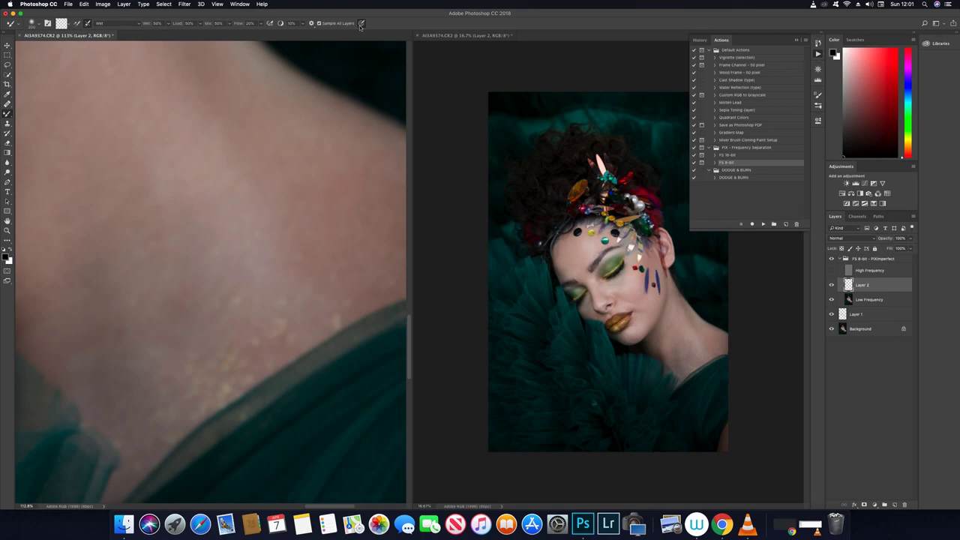
pyautogui.scroll(-3, 202, 292)
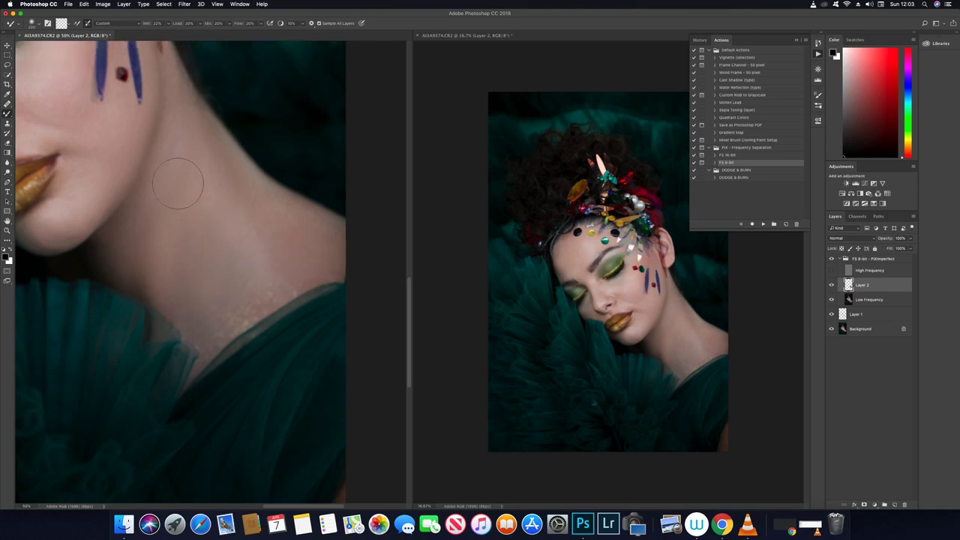
pyautogui.scroll(5, 188, 225)
pyautogui.scroll(3, 103, 418)
pyautogui.hscroll(-5, 103, 375)
# Step: Add a new layer and smooth the skin with a large mixer brush, erasing excess smoothing
pyautogui.hotkey('ctrl', 'j')
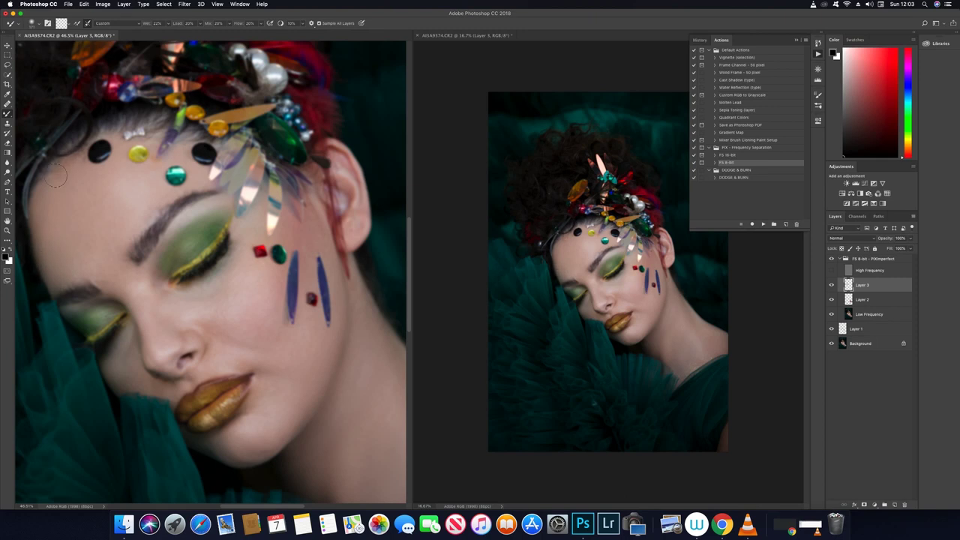
pyautogui.scroll(2, 122, 146)
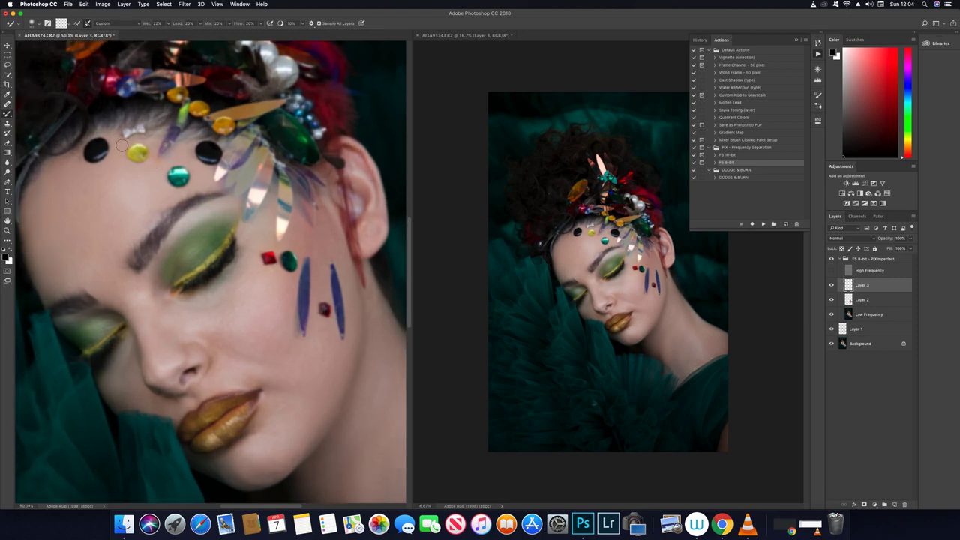
pyautogui.press(']')
pyautogui.press(']')
pyautogui.click(831, 286)
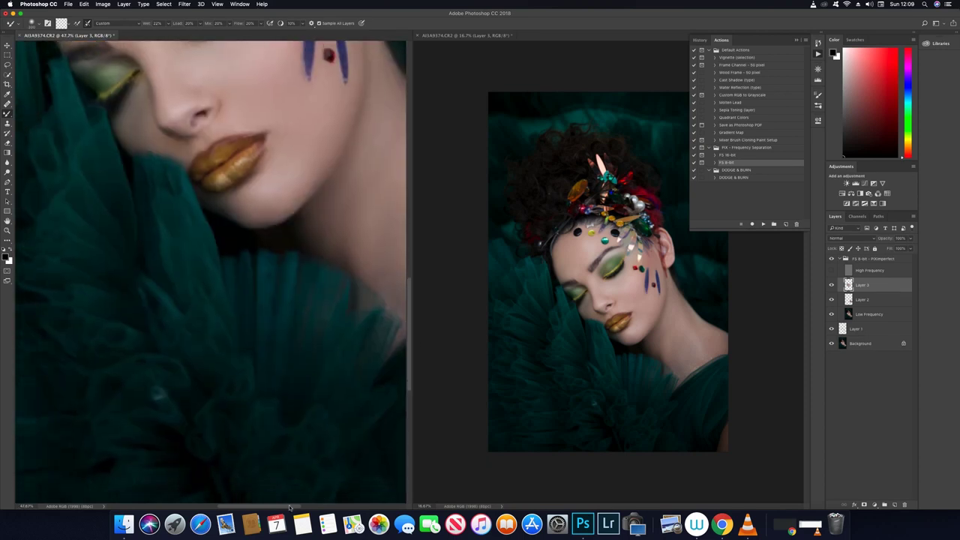
pyautogui.press('b')
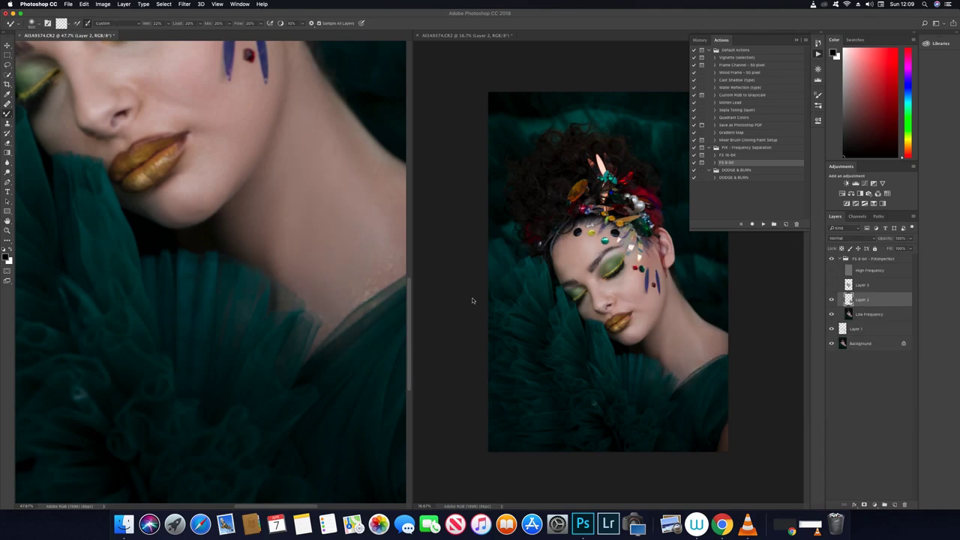
pyautogui.scroll(-3, 240, 307)
pyautogui.press('e')
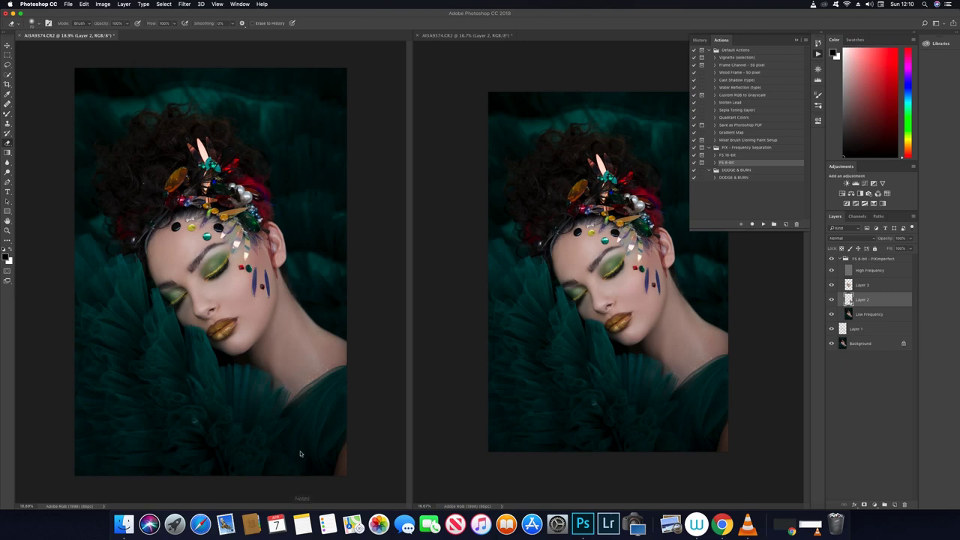
pyautogui.press('b')
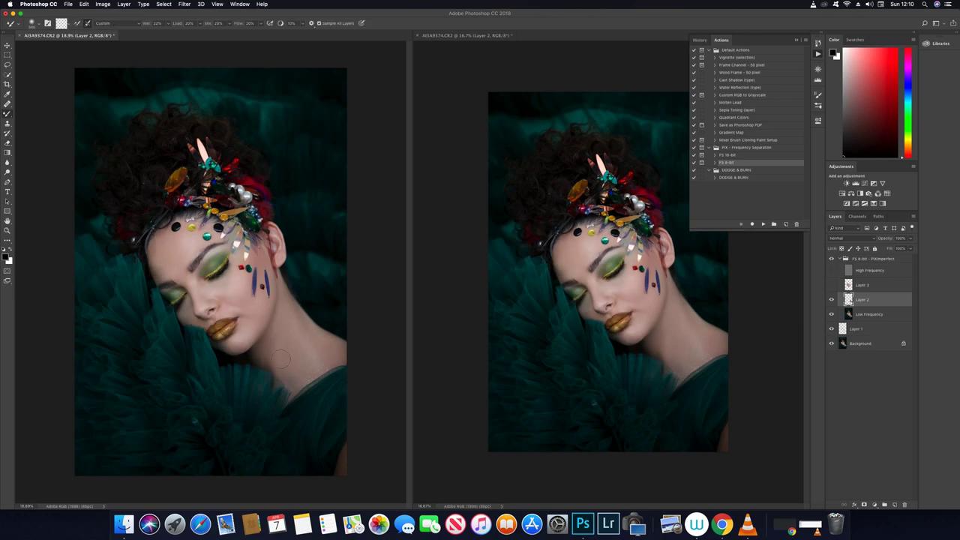
pyautogui.press('e')
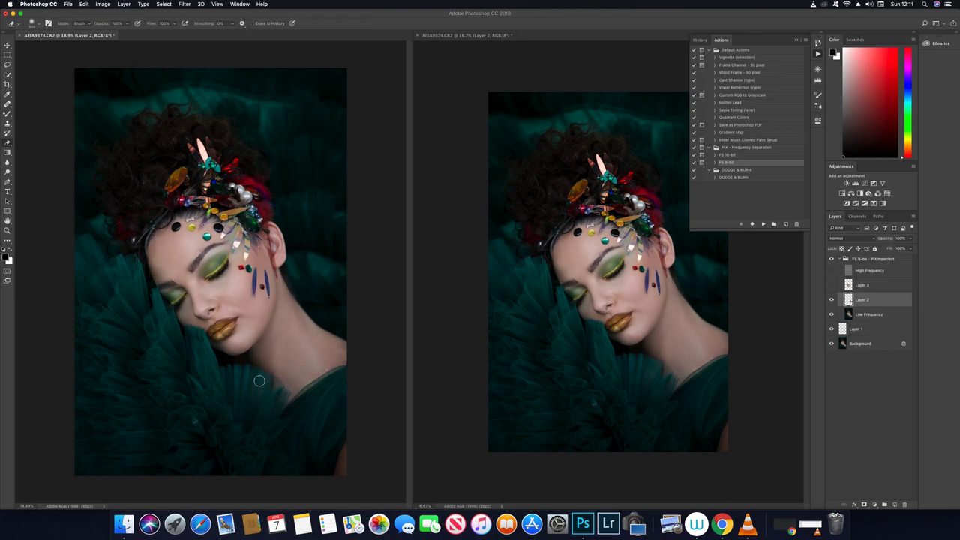
# Step: Set Layer 3's blending options so the darkest underlying tones show through
pyautogui.click(836, 284)
pyautogui.hotkey('ctrl', '+')
pyautogui.hotkey('ctrl', '+')
pyautogui.hotkey('ctrl', '+')
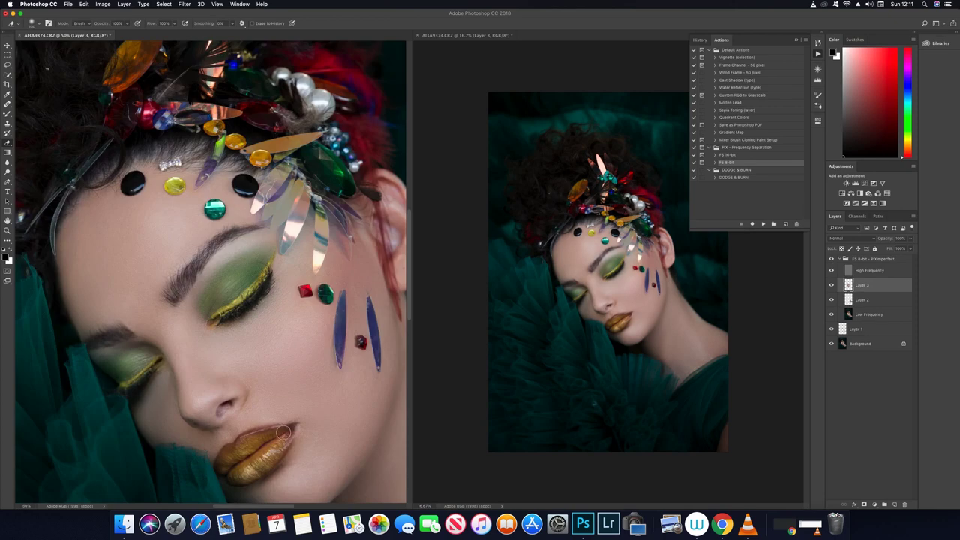
pyautogui.doubleClick(888, 285)
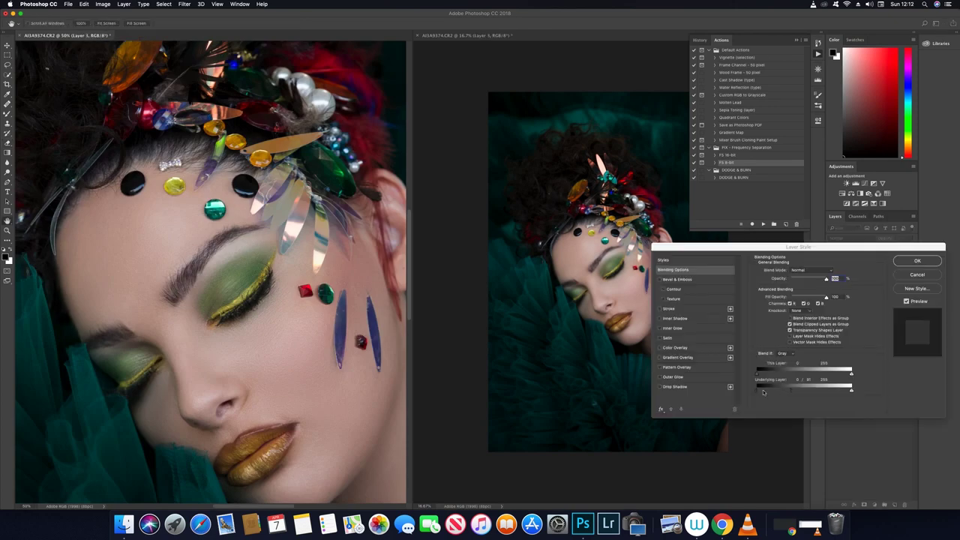
pyautogui.moveTo(758, 390); pyautogui.dragTo(786, 390)
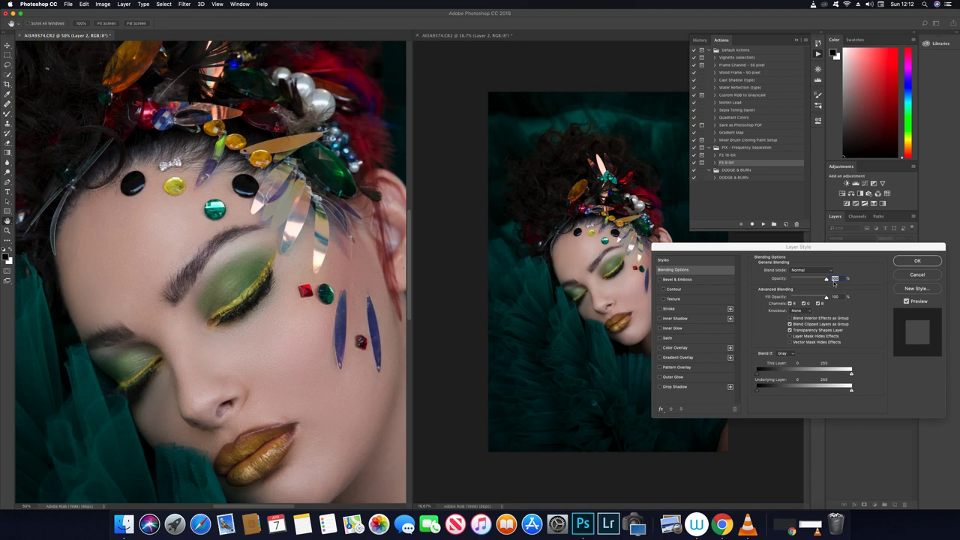
pyautogui.press('Return')
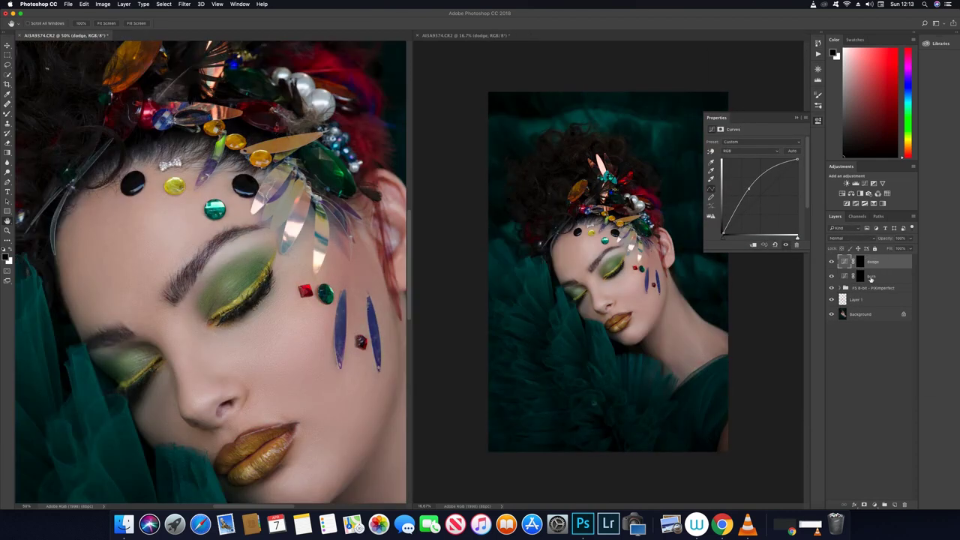
# Step: Step back and forward in history to restore the dodge and burn layers
pyautogui.click(84, 4)
pyautogui.click(99, 29)
pyautogui.click(84, 3)
pyautogui.click(98, 29)
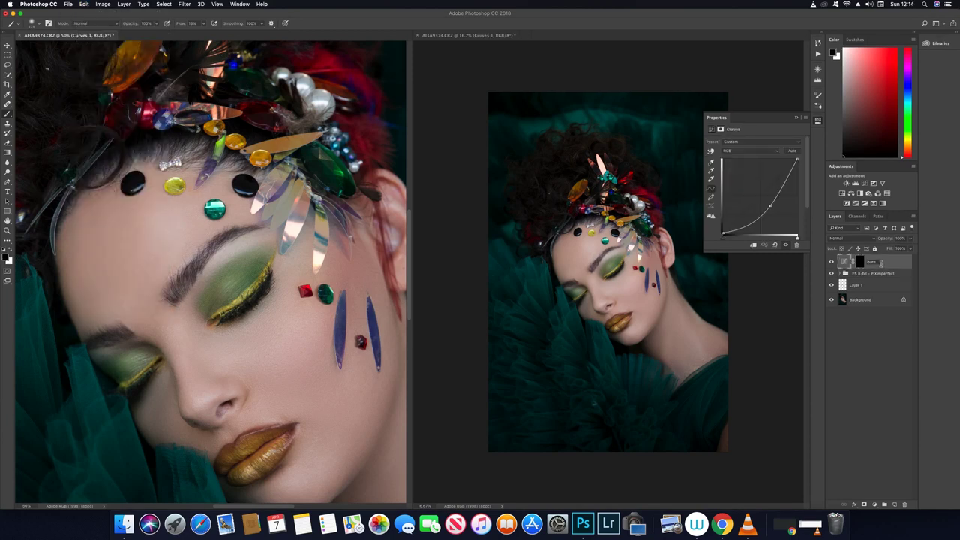
# Step: Invert the dodge mask to black and set up a large 1%-flow white brush
pyautogui.click(860, 261)
pyautogui.hotkey('ctrl', 'i')
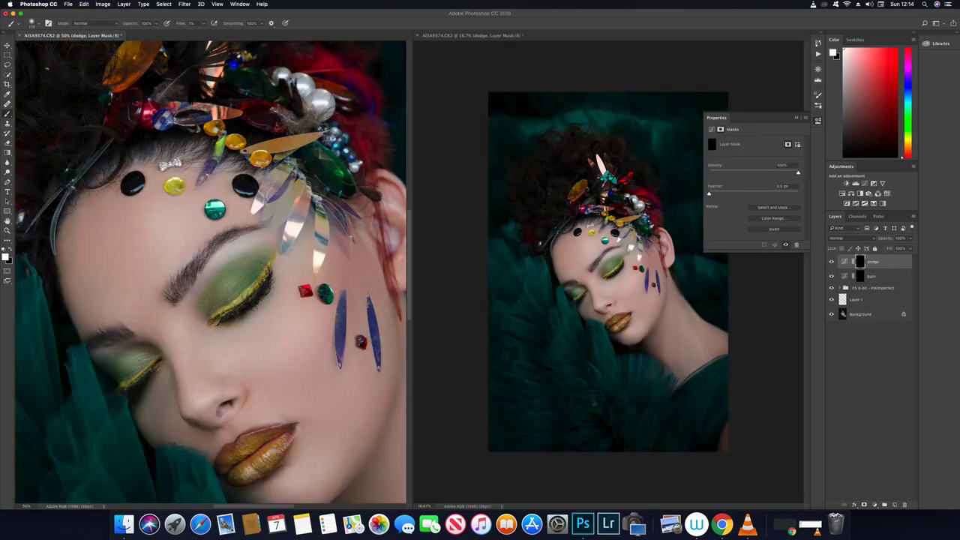
pyautogui.press('x')
pyautogui.hotkey('shift', '0')
pyautogui.press(']')
pyautogui.press(']')
pyautogui.press(']')
pyautogui.hotkey('alt', '[')
pyautogui.hotkey('shift', '0')
pyautogui.hotkey('shift', '1')
pyautogui.press('x')
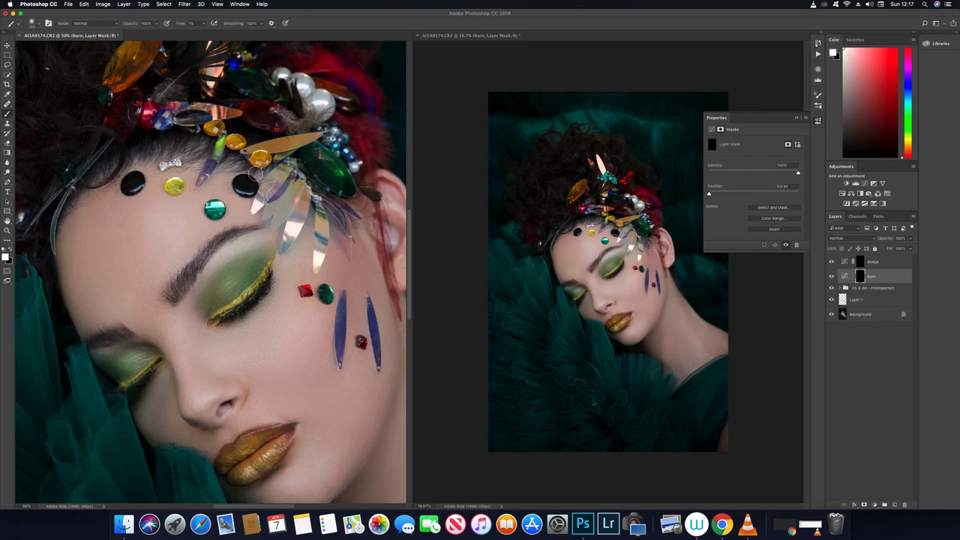
pyautogui.hotkey('alt', ']')
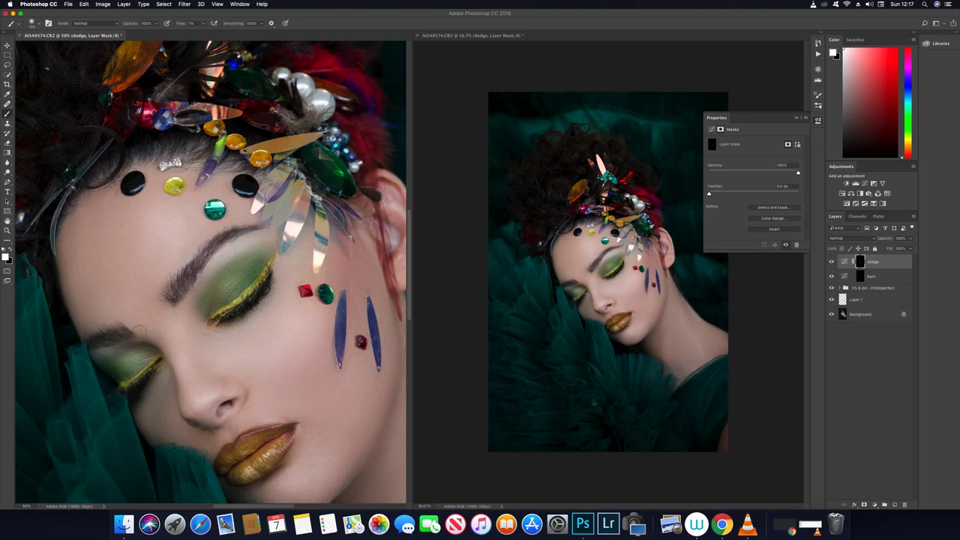
# Step: Compare the dodge effect, then soften the dodge mask with a Gaussian Blur
pyautogui.click(832, 261)
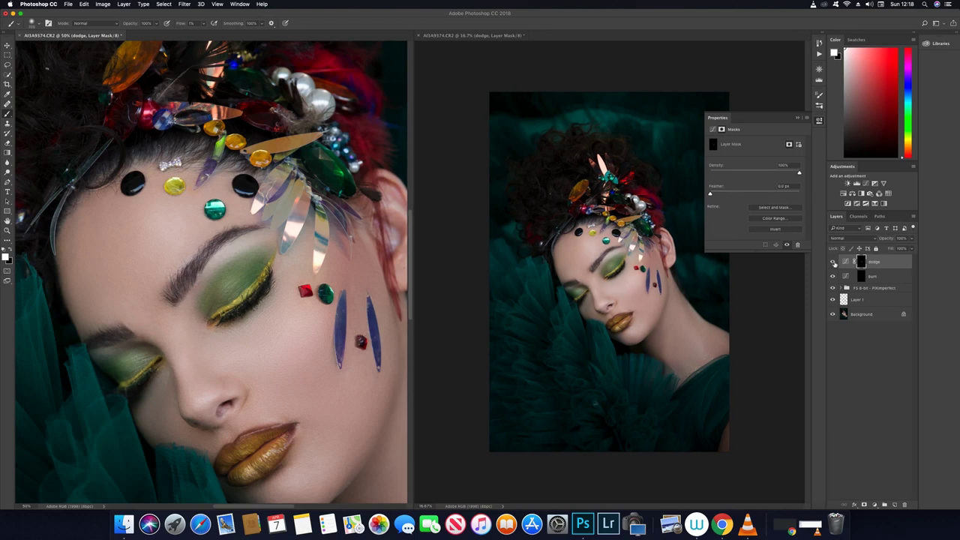
pyautogui.click(666, 334)
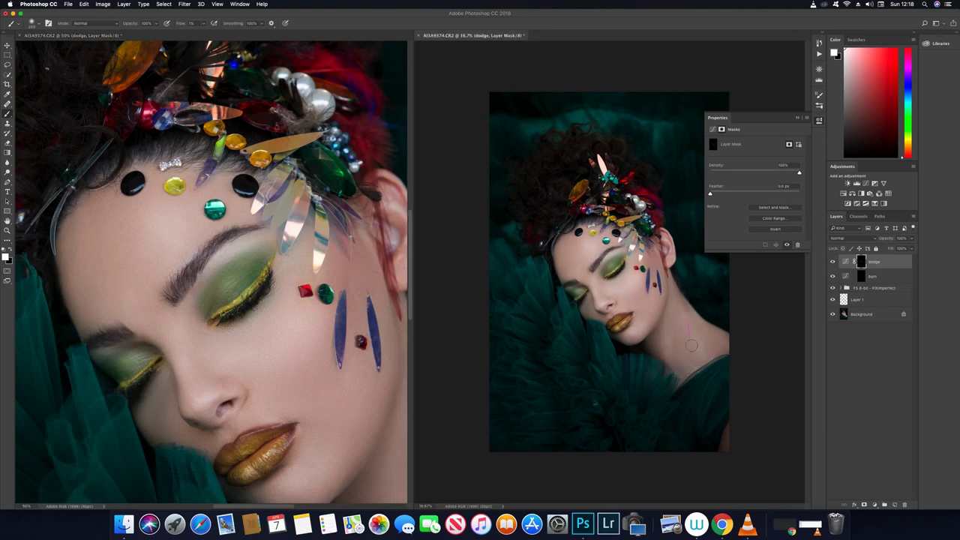
pyautogui.click(184, 4)
pyautogui.click(248, 112)
pyautogui.moveTo(680, 398); pyautogui.dragTo(693, 398)
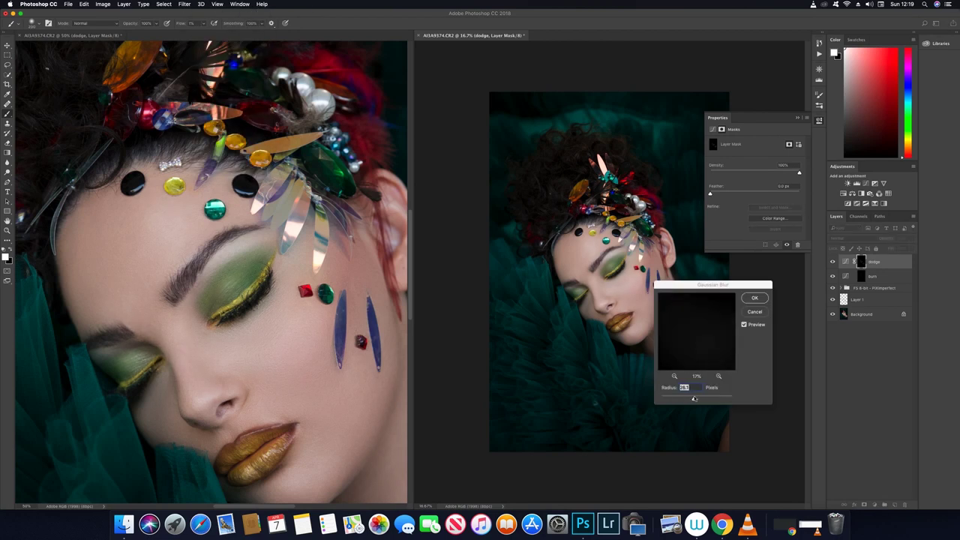
pyautogui.press('Return')
# Step: Group the dodge and burn layers into Group 1 and reselect the dodge layer with white paint
pyautogui.click(869, 277)
pyautogui.keyDown('shift'); pyautogui.click(873, 261); pyautogui.keyUp('shift')
pyautogui.press('super+g')
pyautogui.click(873, 270)
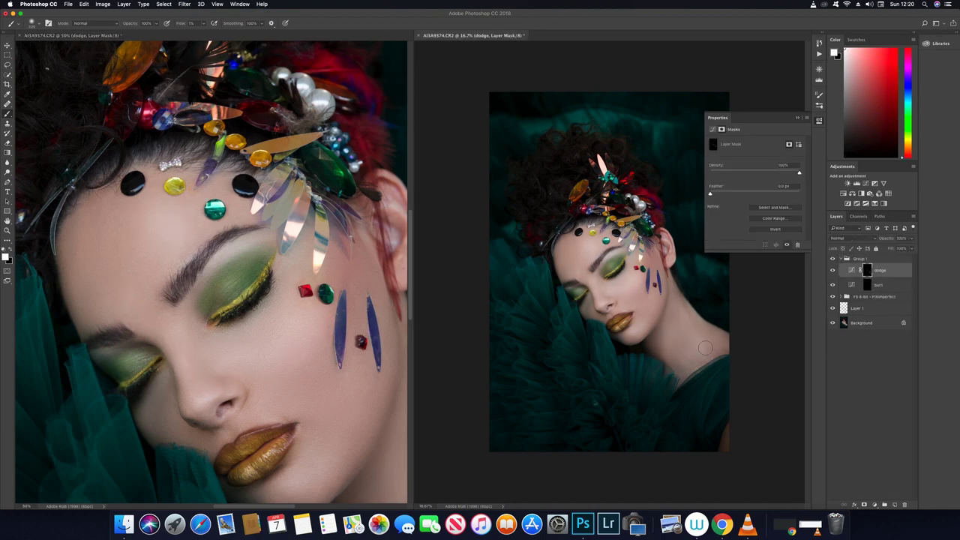
pyautogui.hotkey('alt', '[')
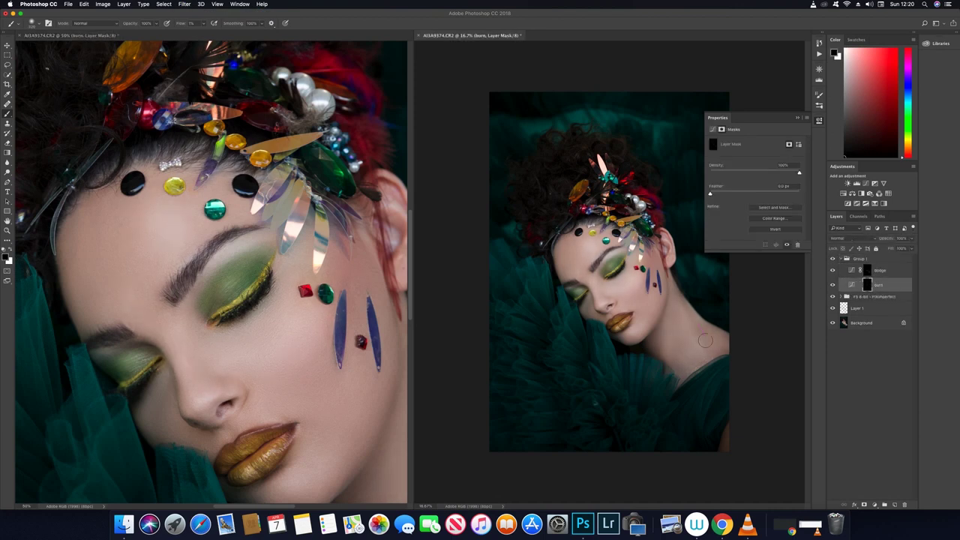
pyautogui.hotkey('alt', ']')
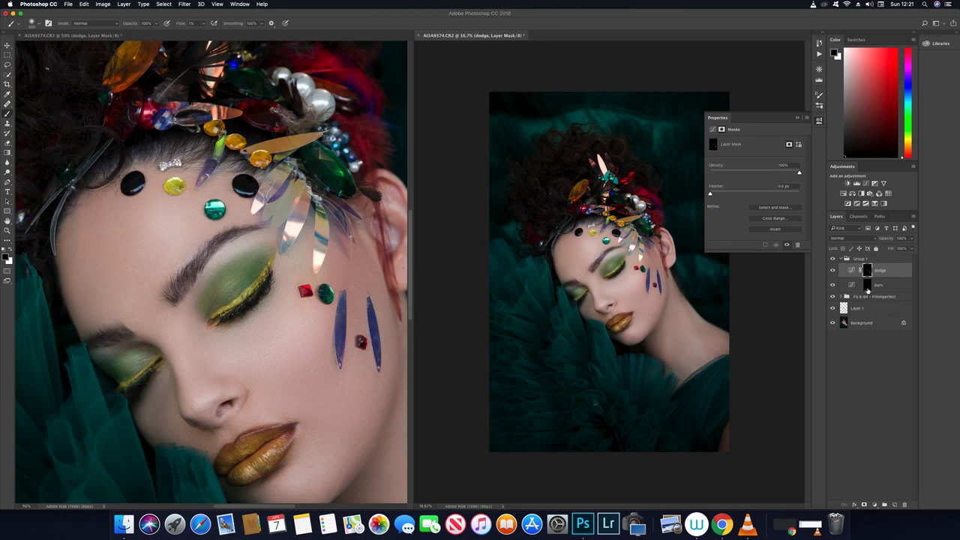
pyautogui.press('x')
pyautogui.click(160, 418)
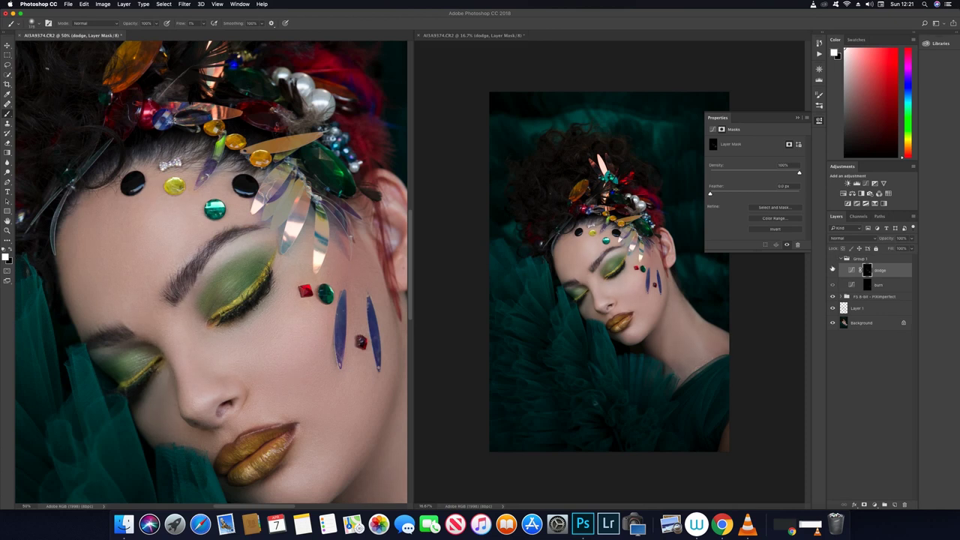
# Step: Stamp a merged visible layer and add a Hue/Saturation adjustment with saturation about +18
pyautogui.hotkey('ctrl', 'alt', 'shift', 'e')
pyautogui.click(843, 193)
pyautogui.moveTo(754, 183)
pyautogui.mouseDown()
pyautogui.moveTo(763, 185)
pyautogui.moveTo(741, 166)
pyautogui.mouseUp()
# Step: Add a Selective Color adjustment, reducing magenta and reviewing the Yellows, Magentas and Blues ranges
pyautogui.click(879, 203)
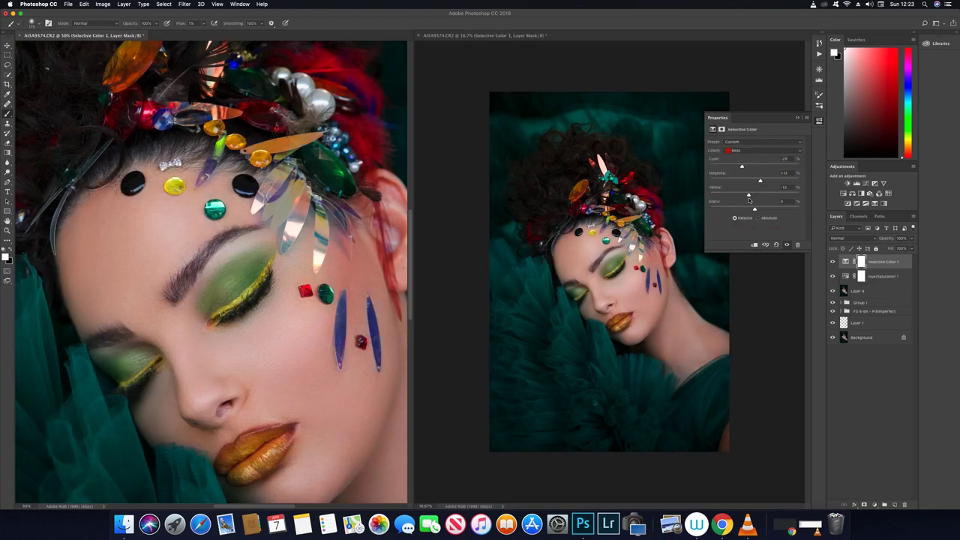
pyautogui.click(750, 150)
pyautogui.moveTo(755, 181); pyautogui.dragTo(727, 182)
pyautogui.click(761, 150)
pyautogui.click(750, 141)
pyautogui.click(761, 150)
pyautogui.click(757, 183)
pyautogui.click(761, 150)
pyautogui.click(757, 134)
pyautogui.click(761, 150)
pyautogui.click(757, 158)
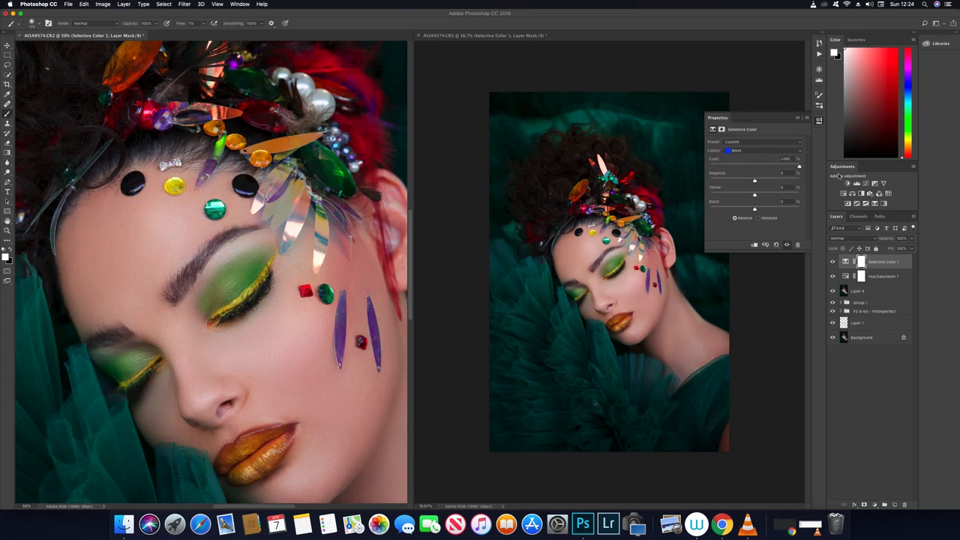
# Step: Add a grouped Luminosity Black & White adjustment and fine-tune its colour weights
pyautogui.press('F2')
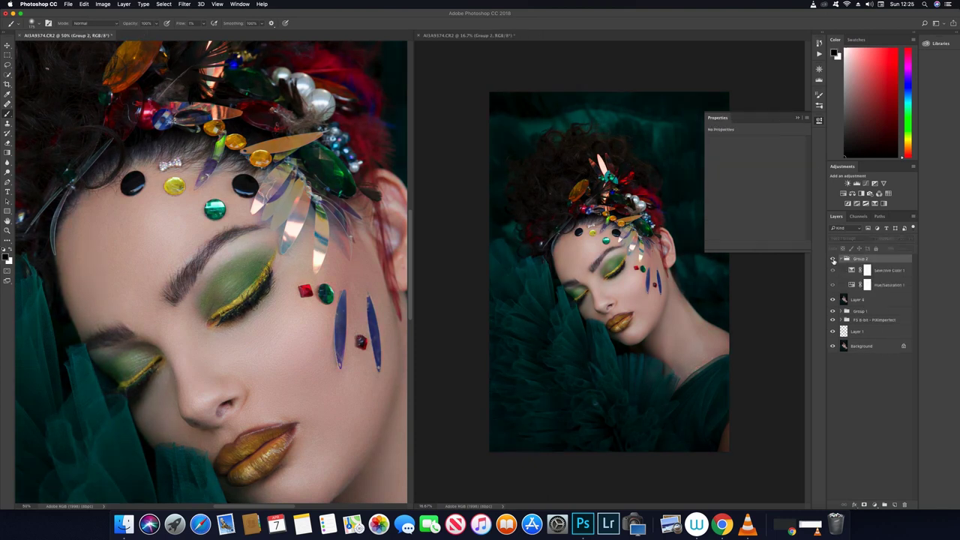
pyautogui.moveTo(752, 167)
pyautogui.mouseDown()
pyautogui.moveTo(760, 182)
pyautogui.moveTo(749, 214)
pyautogui.mouseUp()
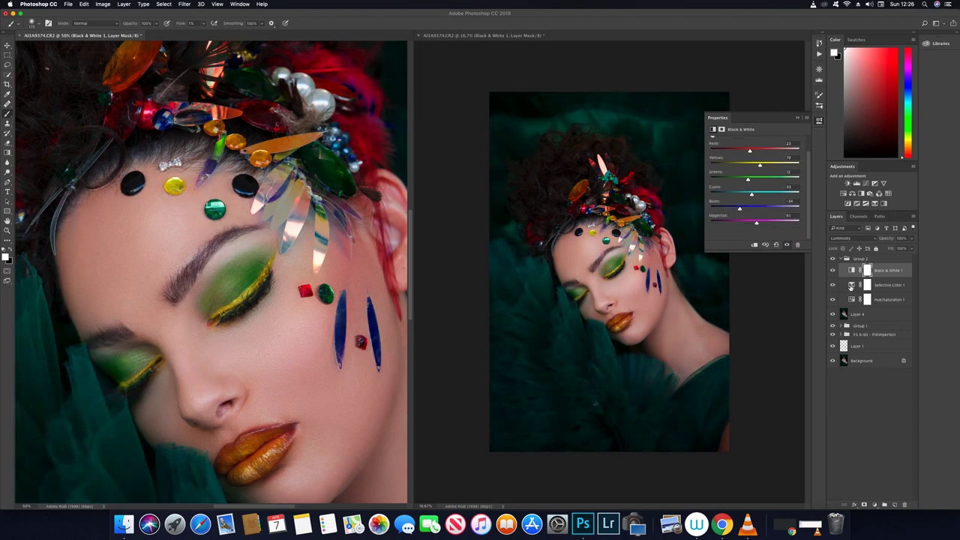
pyautogui.click(889, 284)
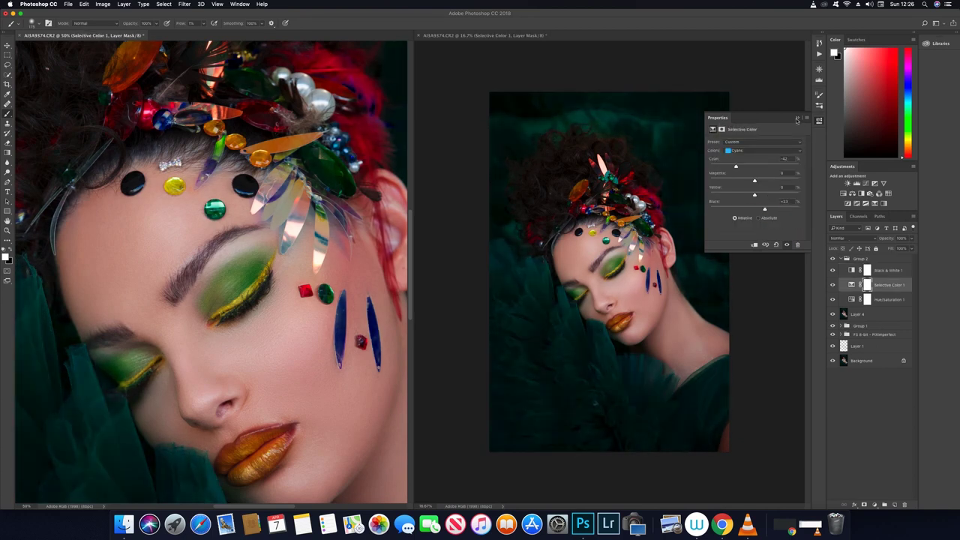
# Step: On a new Layer 5, blend the neck skin tones with the mixer brush
pyautogui.hotkey('ctrl', 'shift', 'alt', 'n')
pyautogui.press('b')
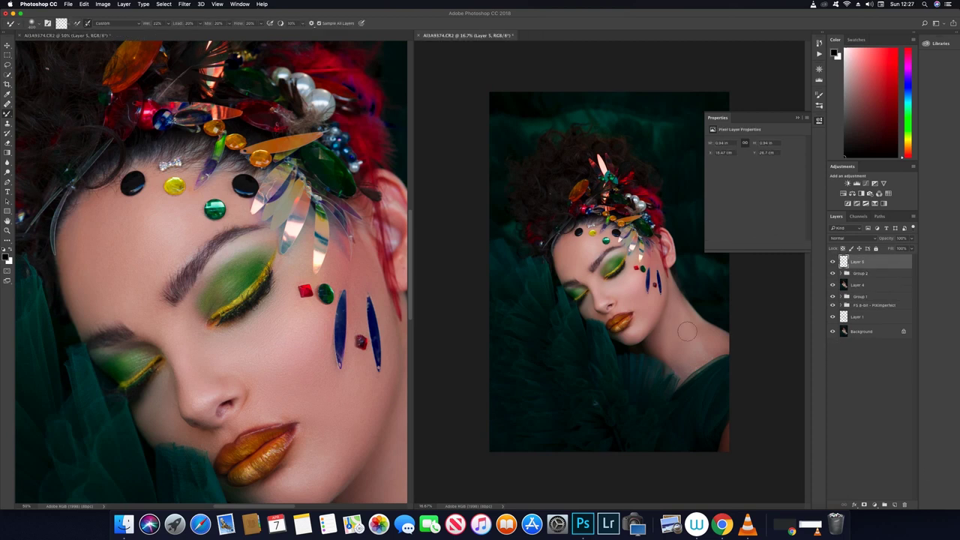
pyautogui.moveTo(700, 322); pyautogui.dragTo(715, 333)
pyautogui.press('e')
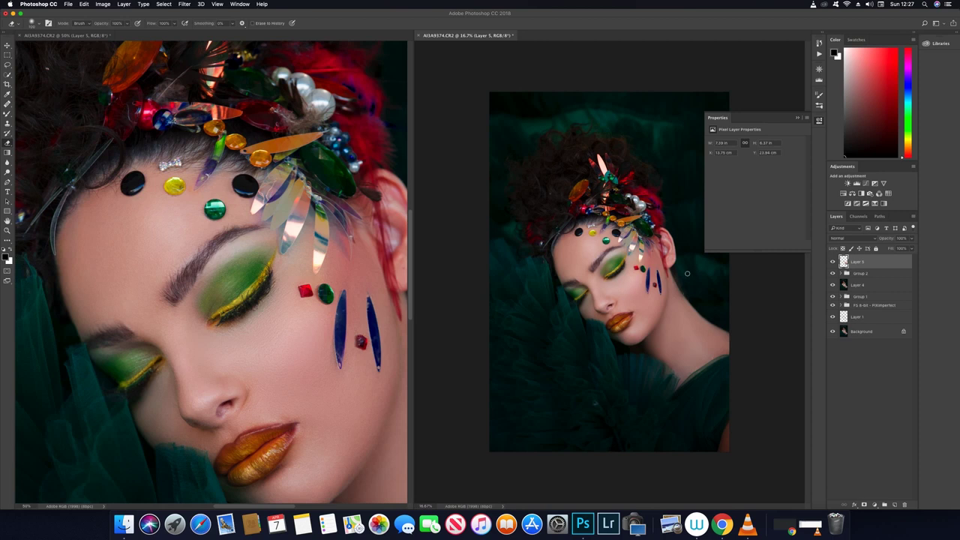
# Step: On a new Layer 6, paint dark hair strokes filling out the eyebrow
pyautogui.hotkey('ctrl', 'shift', 'alt', 'n')
pyautogui.press('b')
pyautogui.scroll(3, 154, 232)
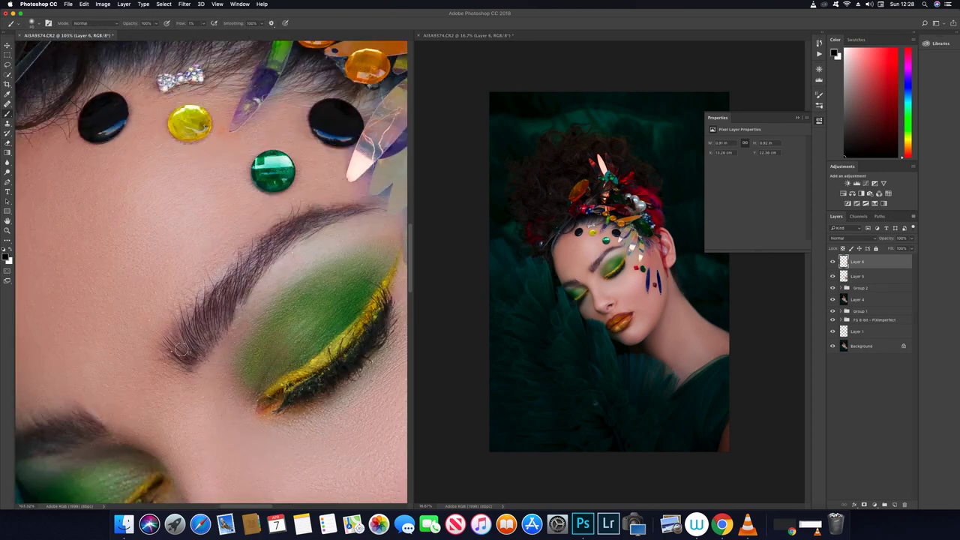
pyautogui.moveTo(229, 313); pyautogui.dragTo(236, 264)
pyautogui.moveTo(254, 267); pyautogui.dragTo(271, 232)
pyautogui.moveTo(167, 370); pyautogui.dragTo(193, 350)
pyautogui.moveTo(223, 318); pyautogui.dragTo(224, 291)
pyautogui.moveTo(241, 294); pyautogui.dragTo(256, 256)
pyautogui.moveTo(269, 254); pyautogui.dragTo(304, 227)
pyautogui.moveTo(272, 240); pyautogui.dragTo(302, 224)
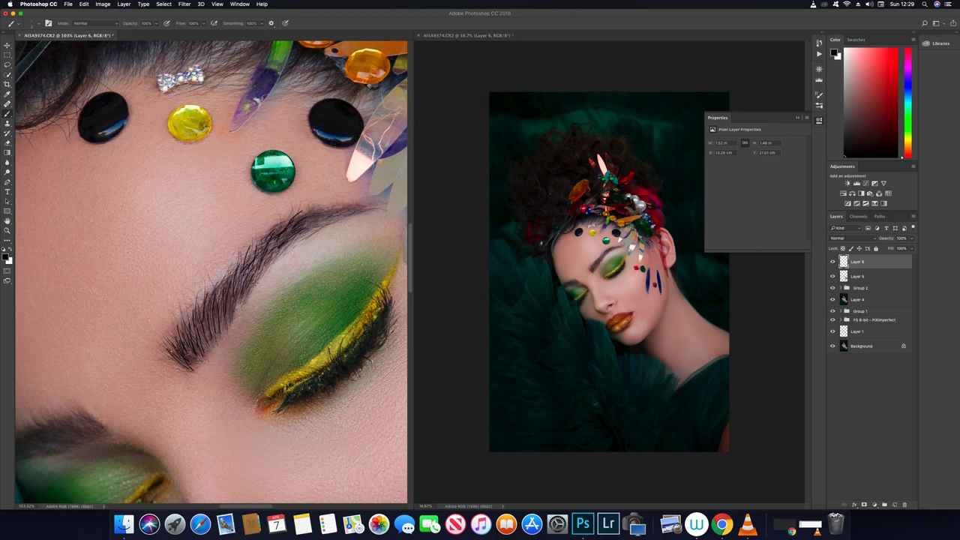
pyautogui.moveTo(251, 259); pyautogui.dragTo(348, 207)
pyautogui.moveTo(328, 222); pyautogui.dragTo(355, 205)
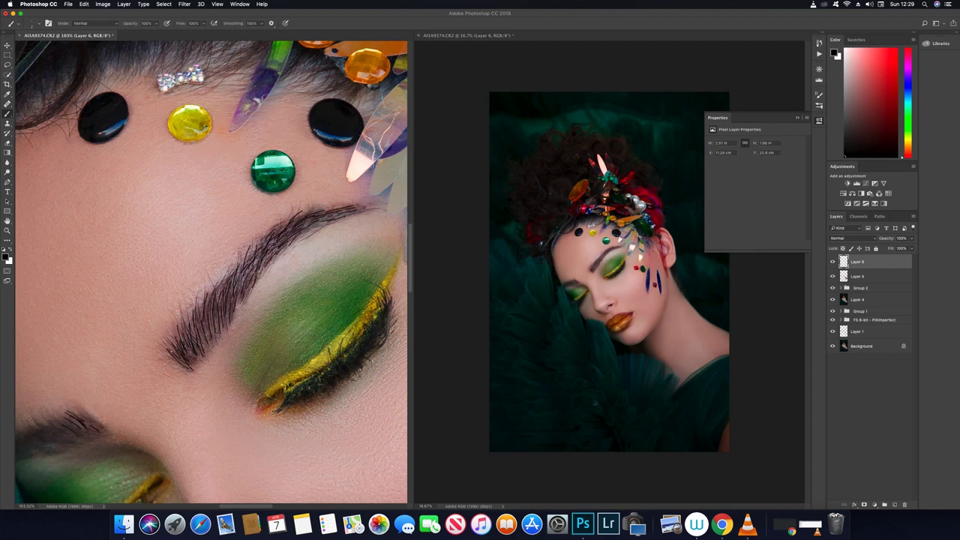
# Step: Apply a Gaussian Blur to soften the painted eyebrow strokes
pyautogui.click(183, 4)
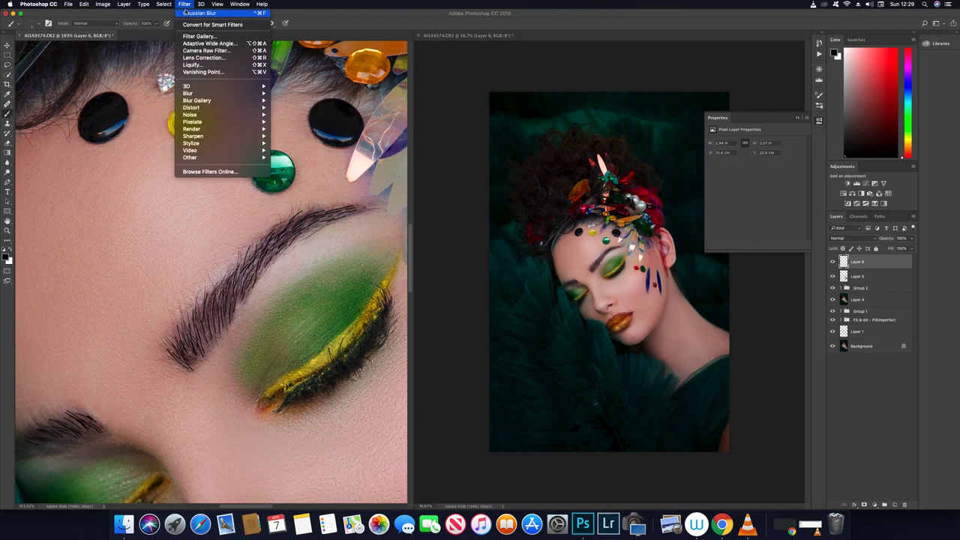
pyautogui.click(323, 123)
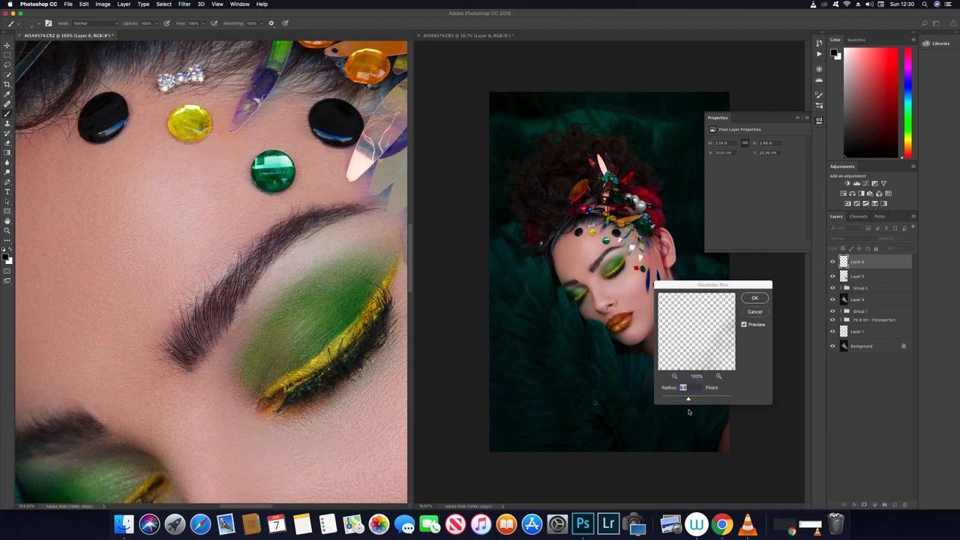
pyautogui.press('Return')
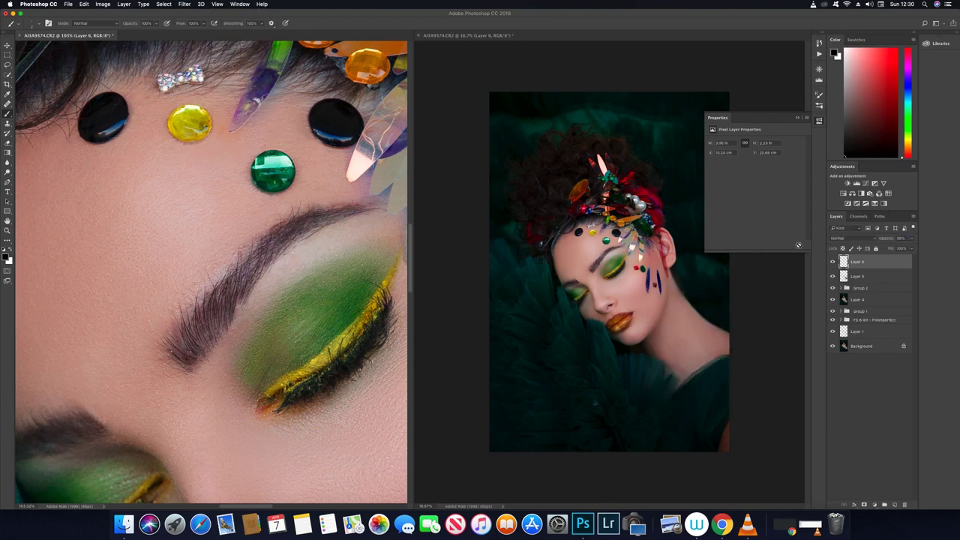
# Step: Reshape the eye in Liquify with an enlarged Forward Warp brush and apply it
pyautogui.press('super+shift+x')
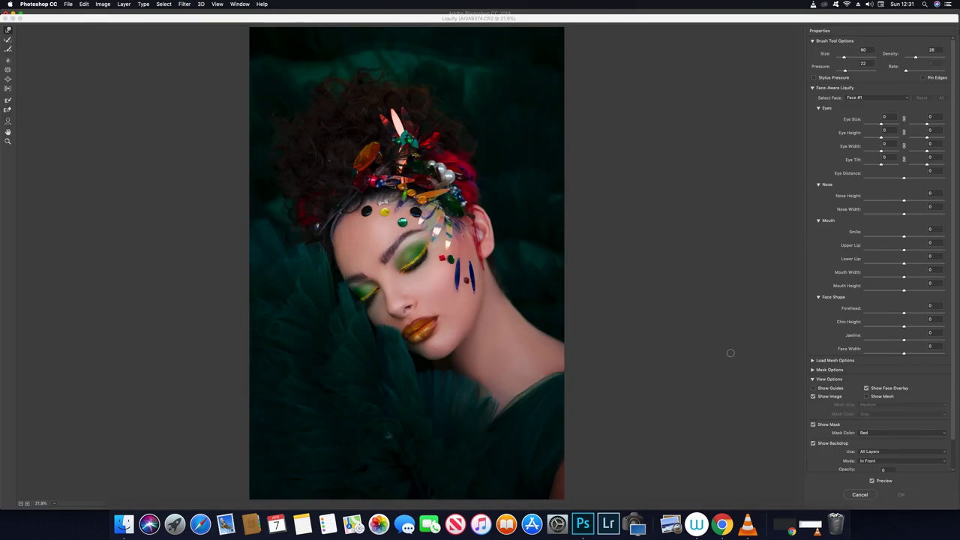
pyautogui.press('z')
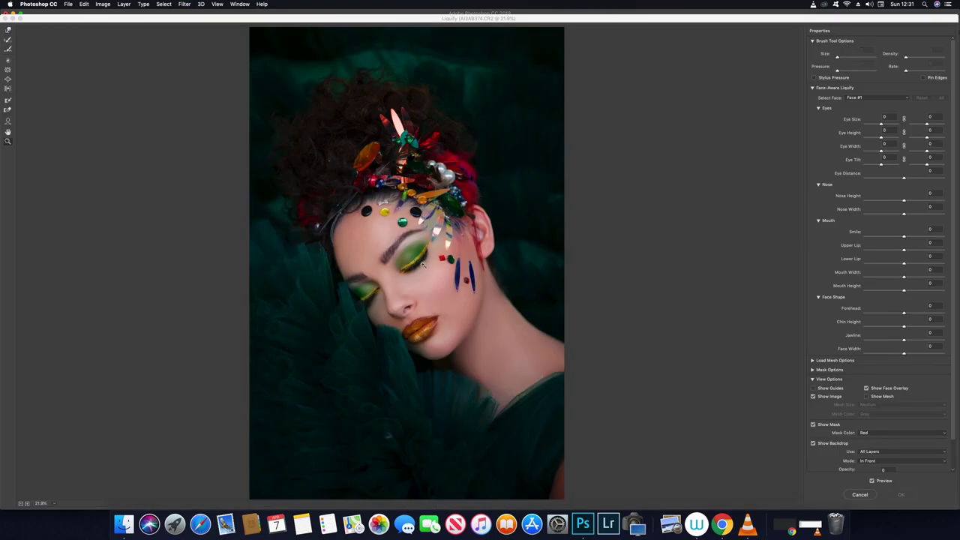
pyautogui.click(416, 256)
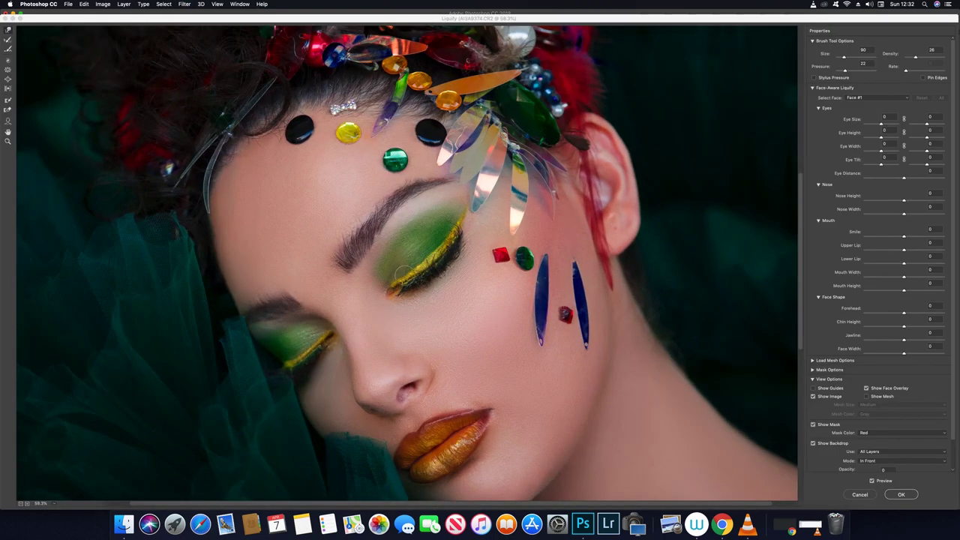
pyautogui.press(']')
pyautogui.press(']')
pyautogui.press(']')
pyautogui.press('w')
pyautogui.press('Return')
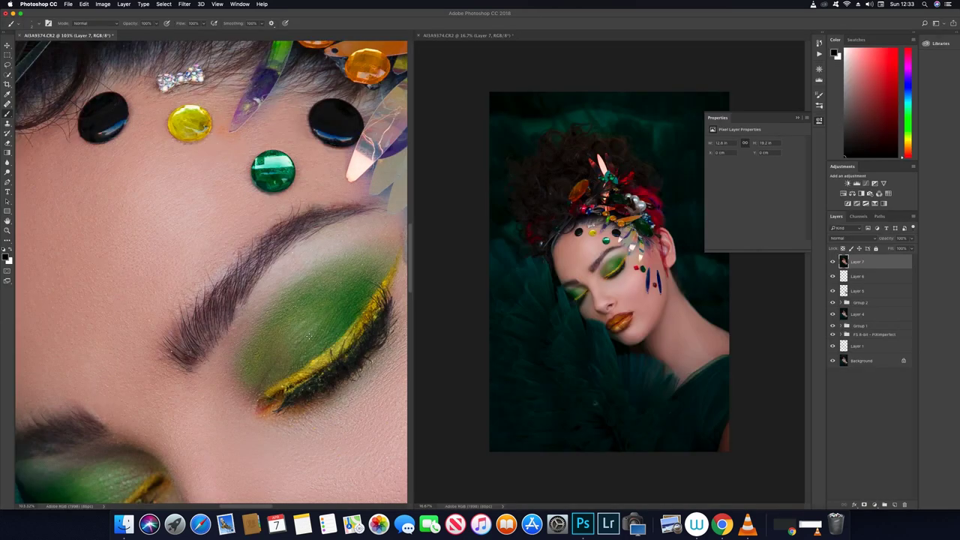
# Step: Reopen Liquify, shrink the brush to 250 and switch to the Face tool
pyautogui.press('super+shift+x')
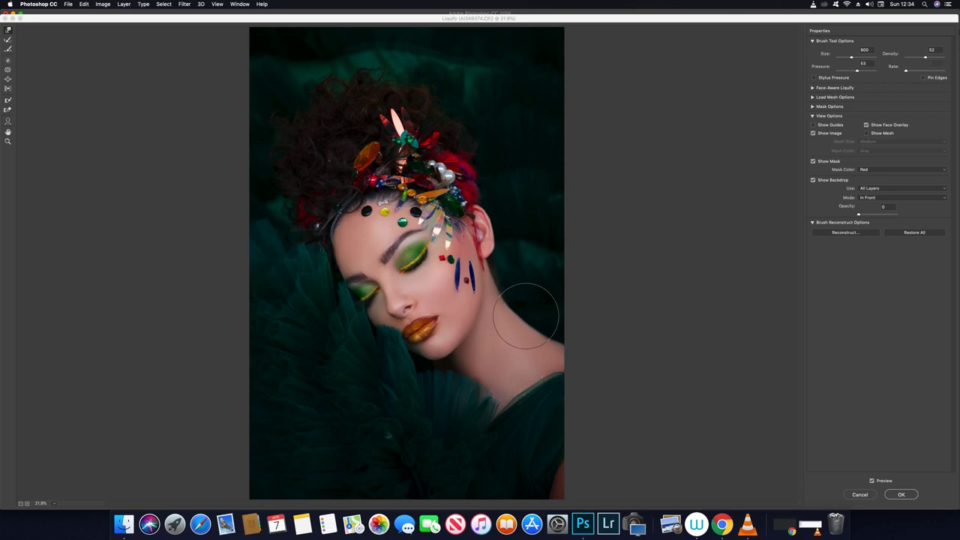
pyautogui.press('alt')
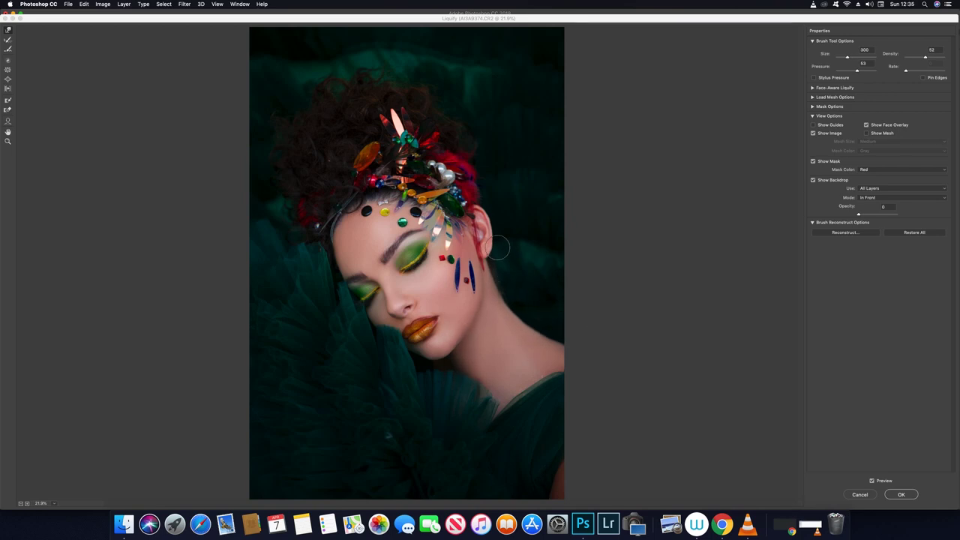
pyautogui.press('[')
pyautogui.press('[')
pyautogui.press('[')
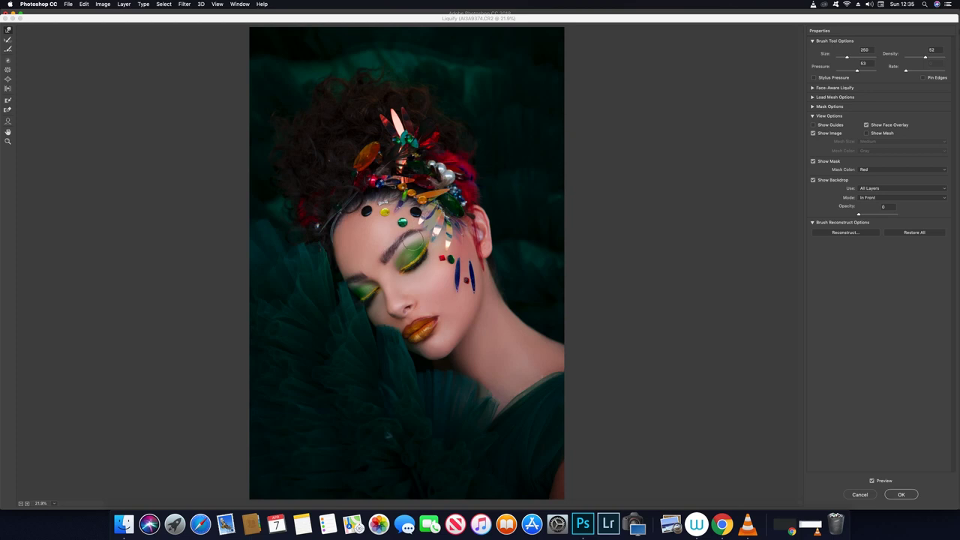
pyautogui.press('alt')
pyautogui.press('a')
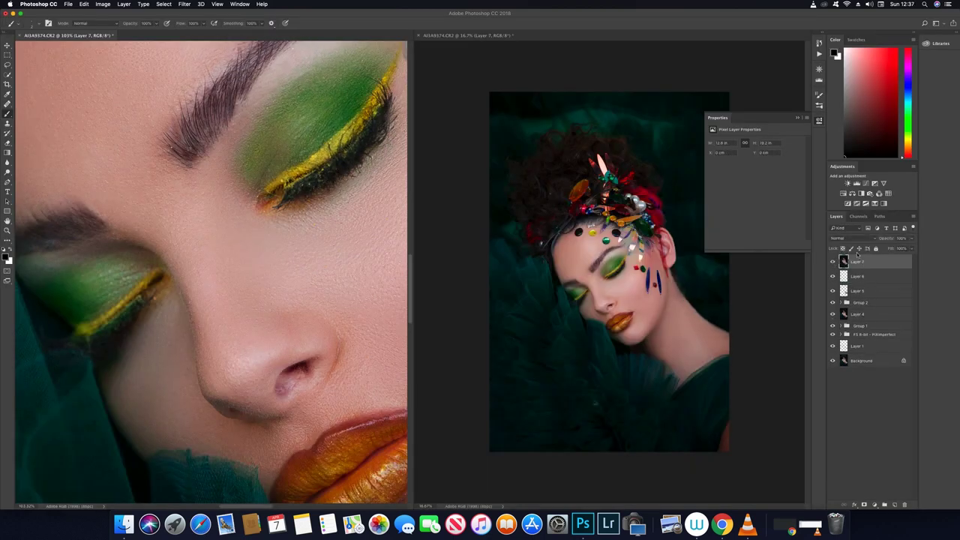
# Step: Reopen Liquify on the portrait, set backdrop opacity to 100 and close it
pyautogui.press('super+shift+x')
pyautogui.scroll(3, 403, 263)
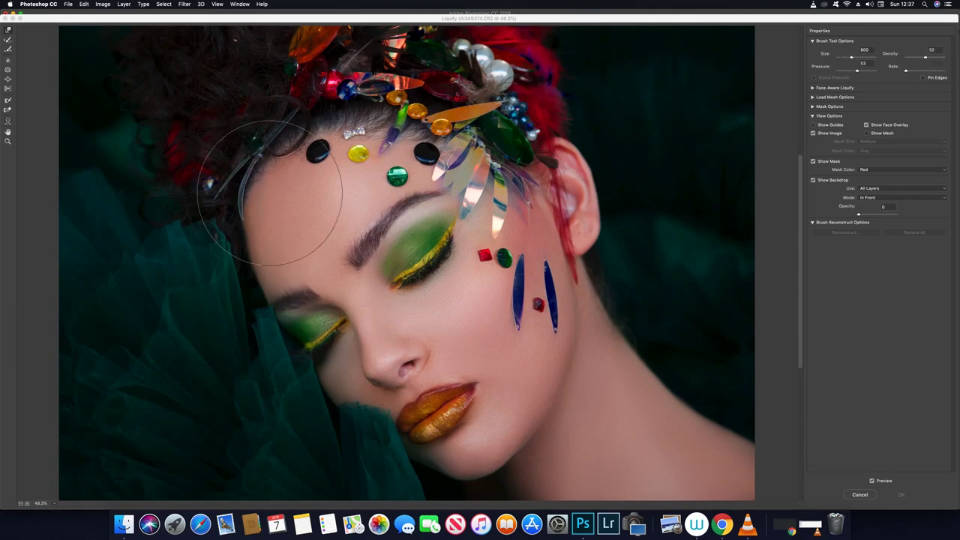
pyautogui.write('100')
pyautogui.press('Return')
pyautogui.click(862, 496)
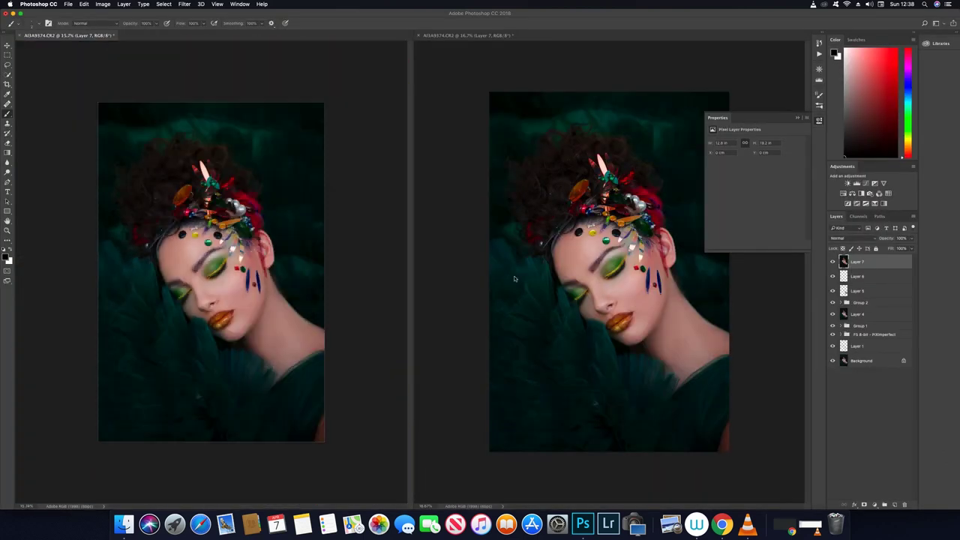
# Step: Zoom in on the lips and clone clean skin over the lip corner with the Clone Stamp
pyautogui.scroll(4, 264, 304)
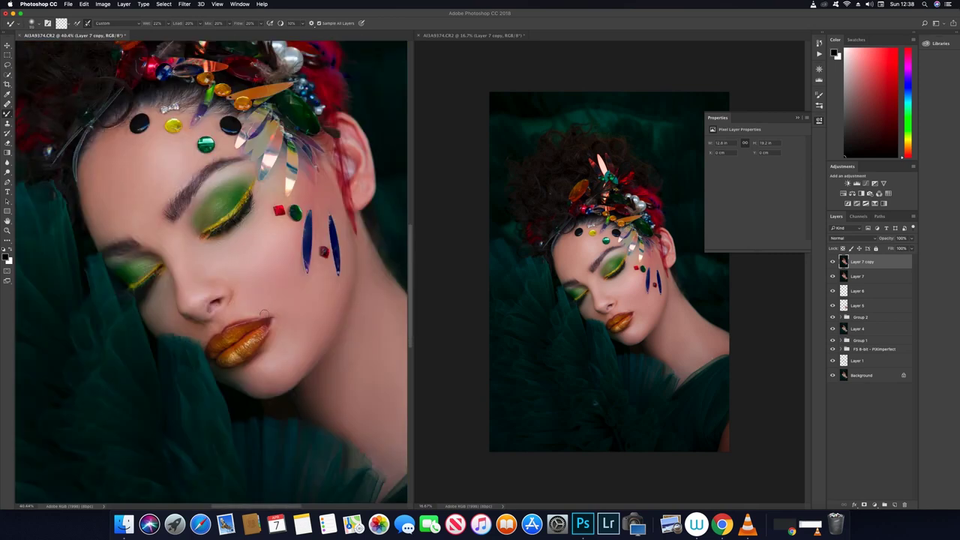
pyautogui.scroll(5, 233, 319)
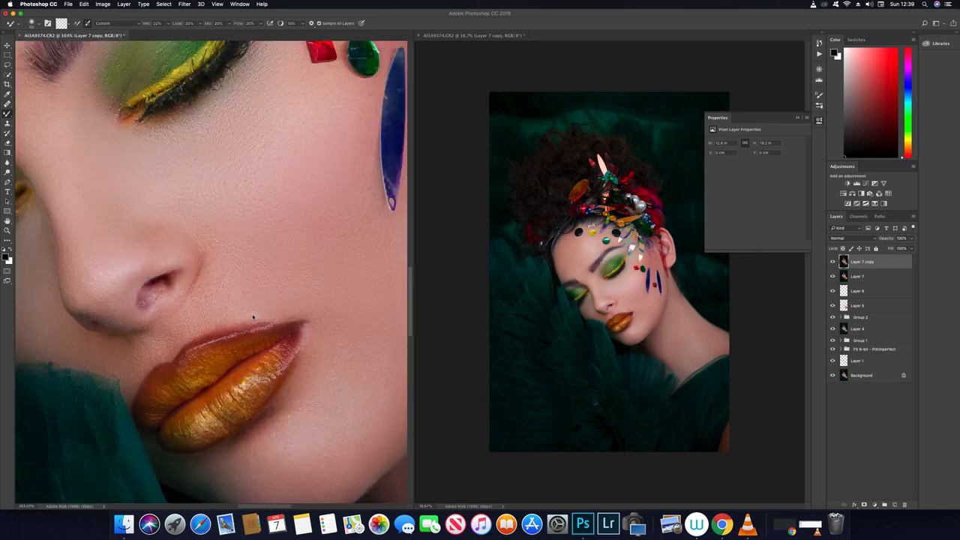
pyautogui.press('s')
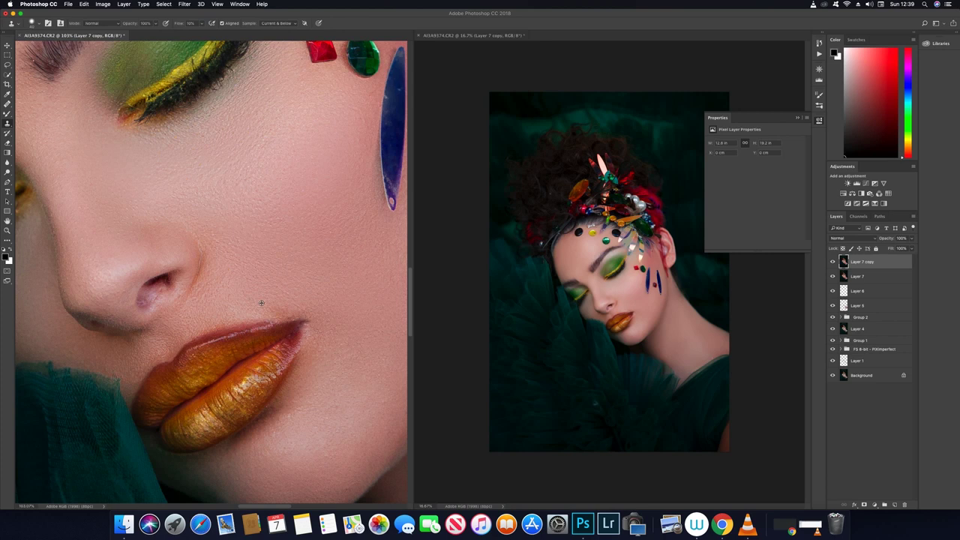
pyautogui.moveTo(306, 364); pyautogui.dragTo(308, 357)
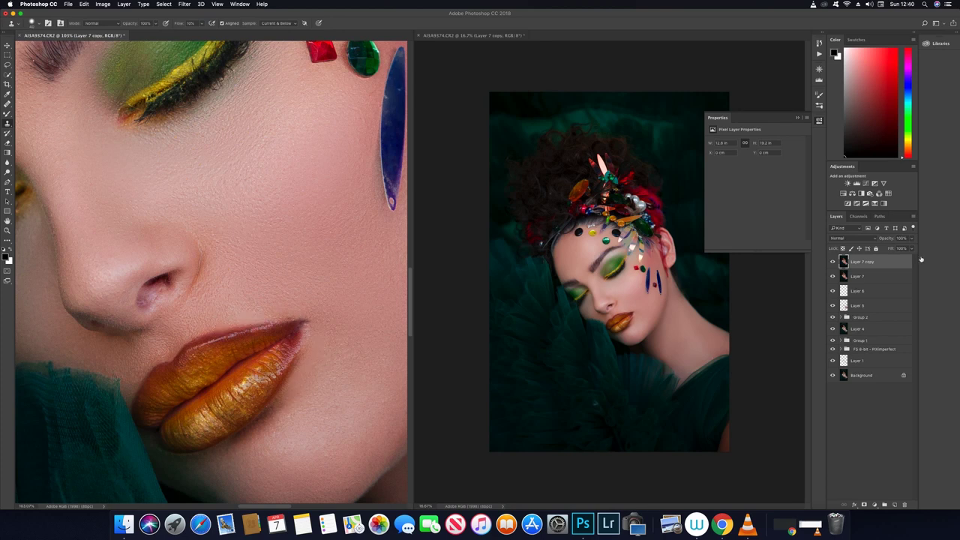
# Step: Start a Liquify pass on the lips, with the brush enlarged to 250
pyautogui.hotkey('ctrl', 'shift', 'x')
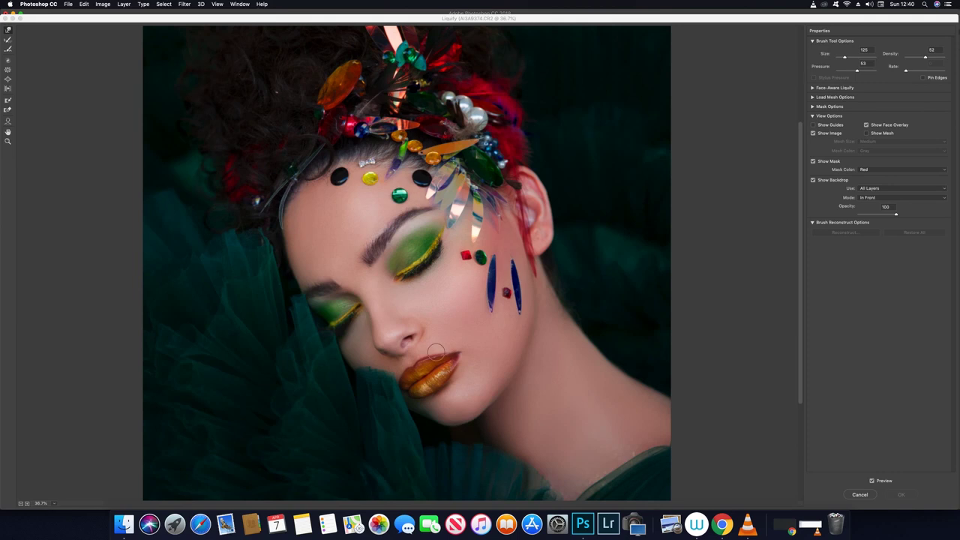
pyautogui.click(533, 204)
pyautogui.write('0')
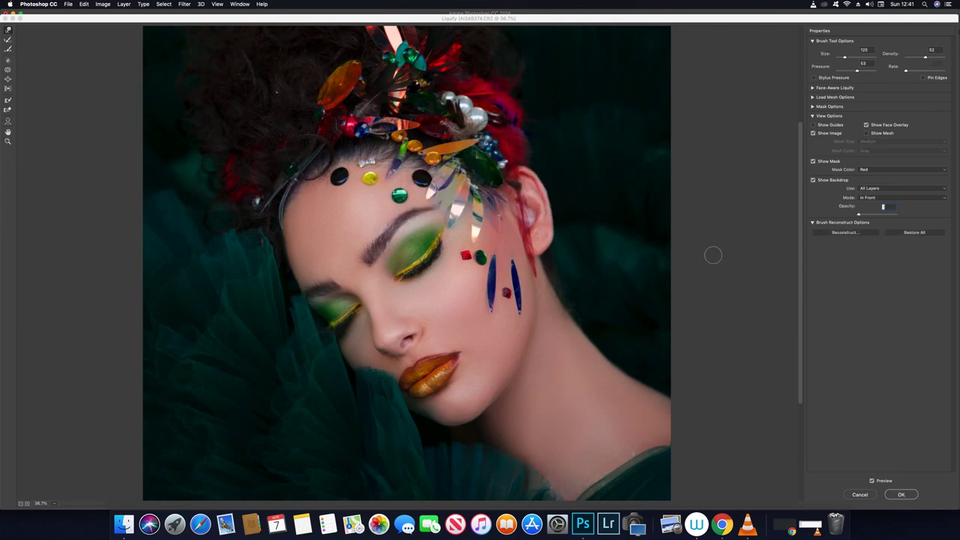
pyautogui.press(']')
pyautogui.press(']')
pyautogui.press(']')
# Step: Apply the Liquify, add a new empty layer, and sample a red from the lips with the Brush
pyautogui.press('Return')
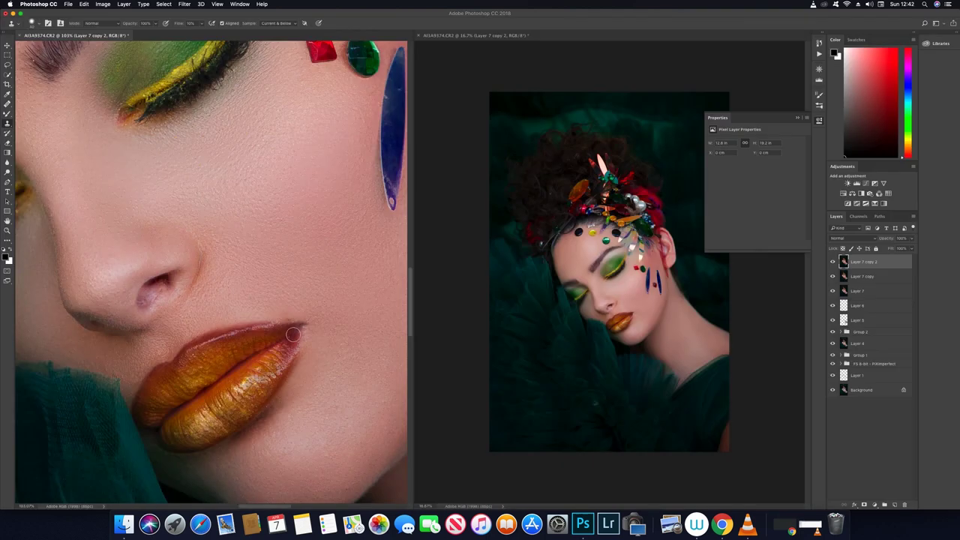
pyautogui.hotkey('ctrl', 'shift', 'alt', 'n')
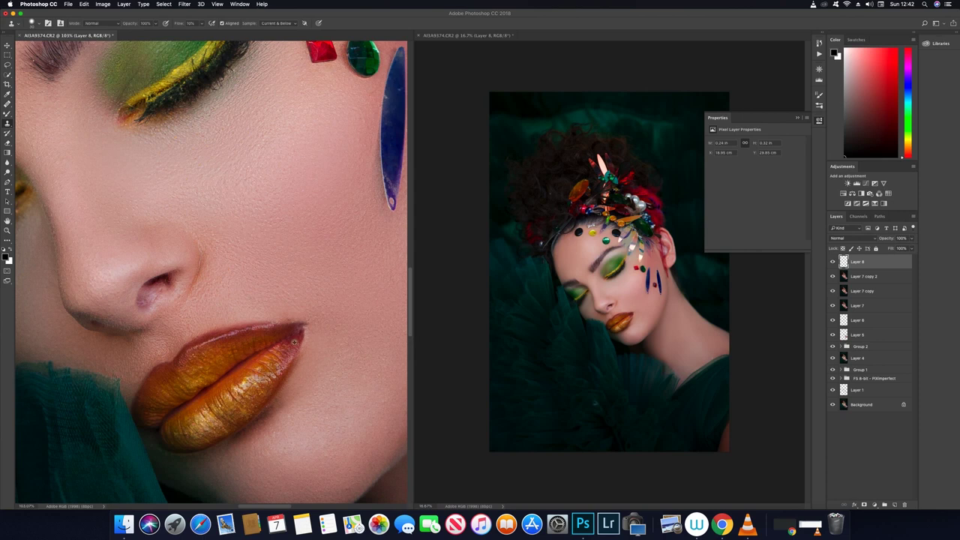
pyautogui.press('b')
pyautogui.keyDown('alt'); pyautogui.click(286, 348); pyautogui.keyUp('alt')
# Step: Add another empty layer in Color blend mode and sample an orange from the lips
pyautogui.hotkey('ctrl', 'shift', 'alt', 'n')
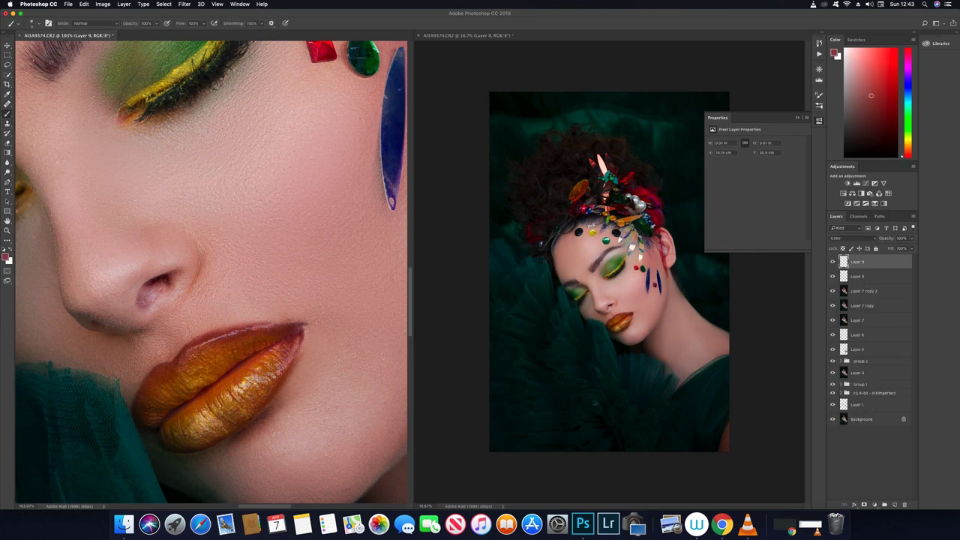
pyautogui.click(851, 237)
pyautogui.click(852, 238)
pyautogui.keyDown('alt'); pyautogui.click(300, 337); pyautogui.keyUp('alt')
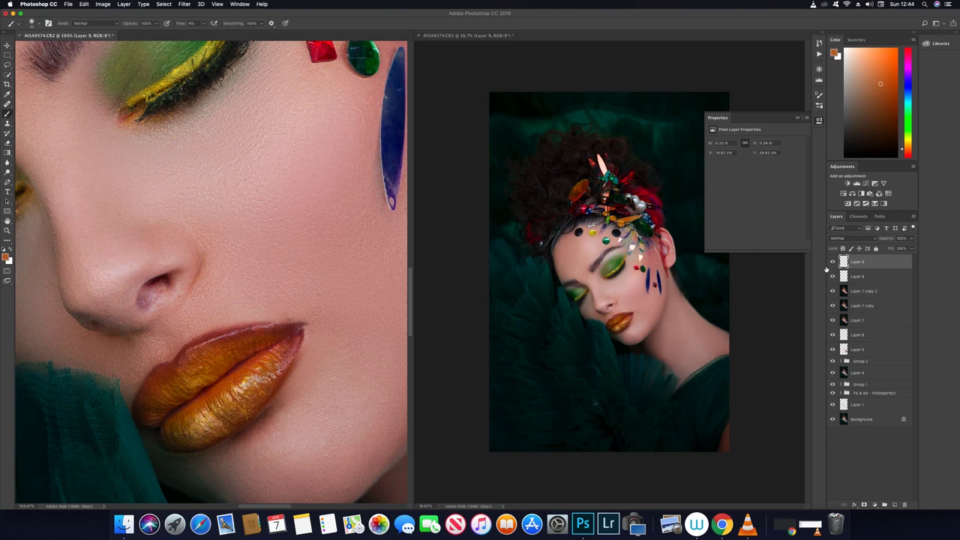